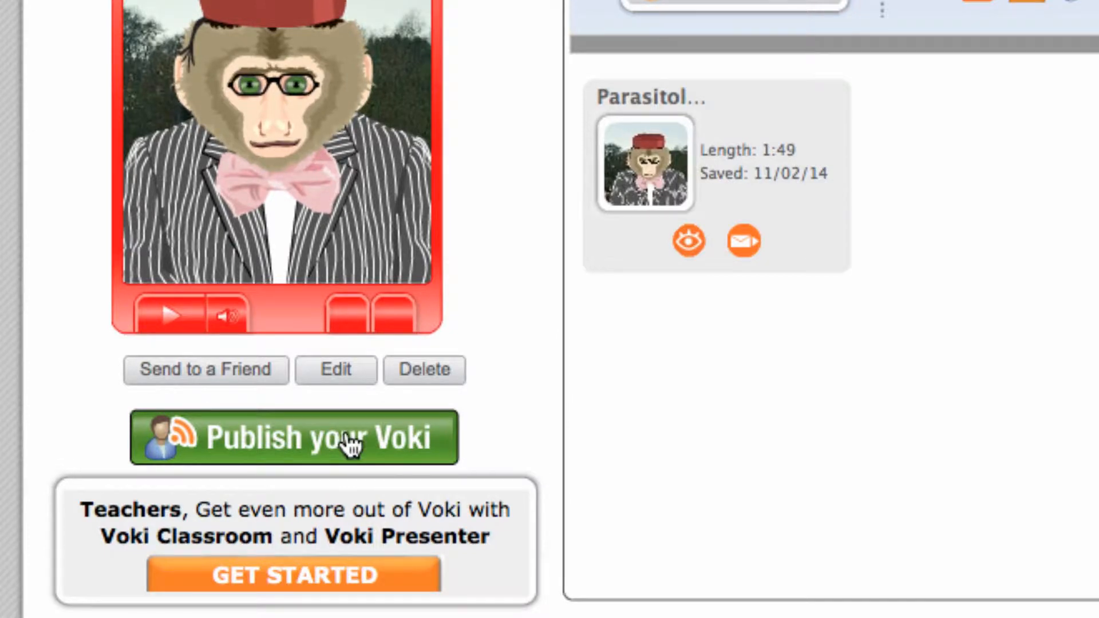
Open the publishing options for the Parasitology 101 Voki and set its size to Large (300 x 400).
left_click(348, 444)
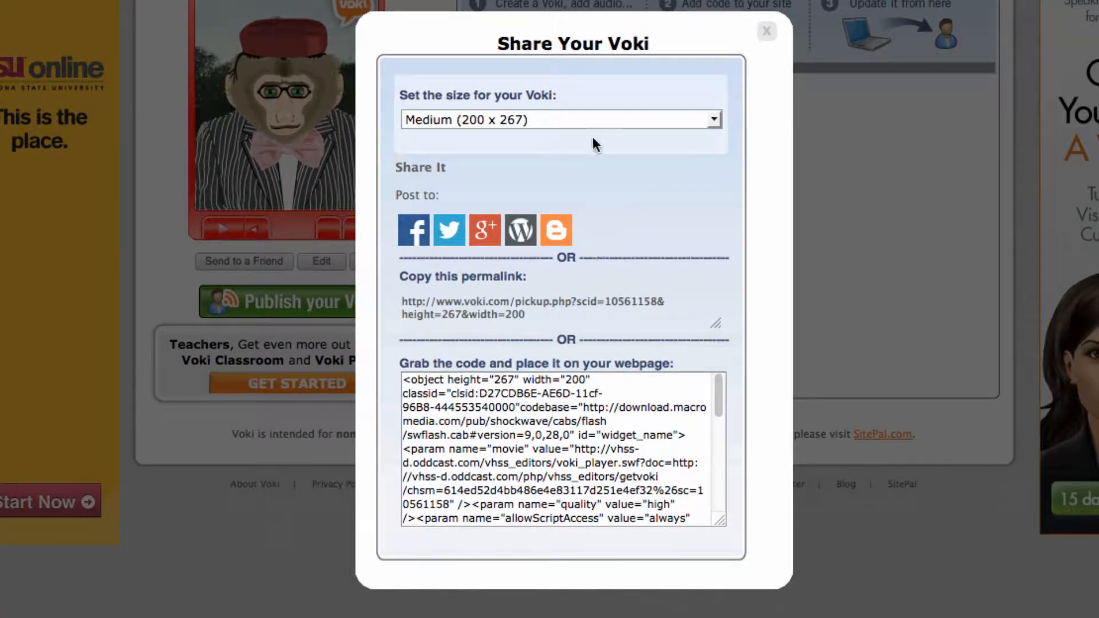
left_click(716, 122)
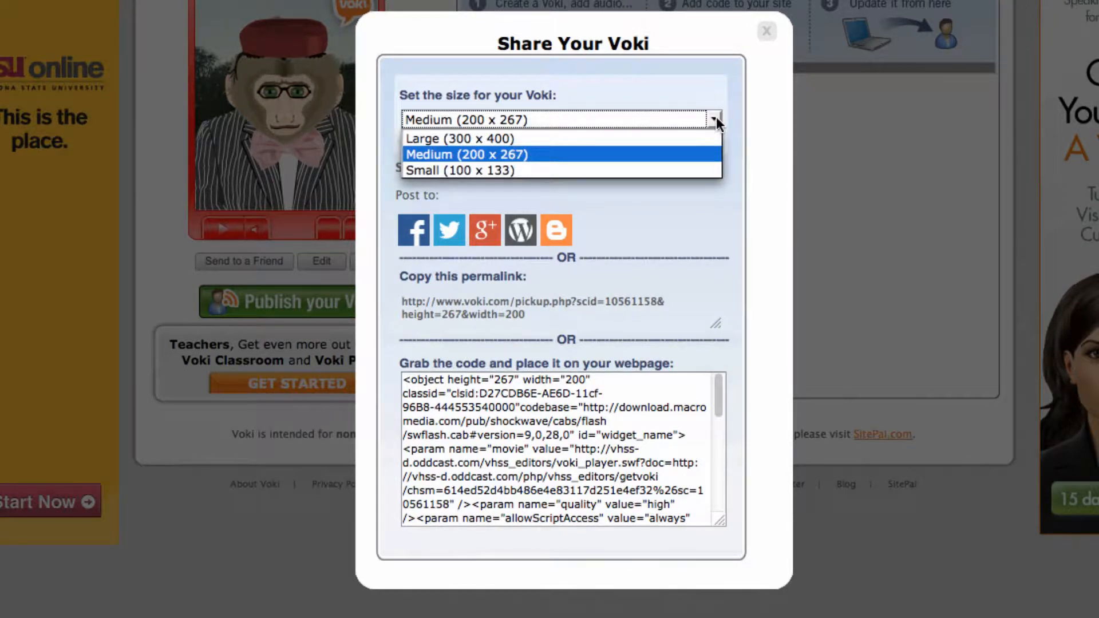
left_click(638, 141)
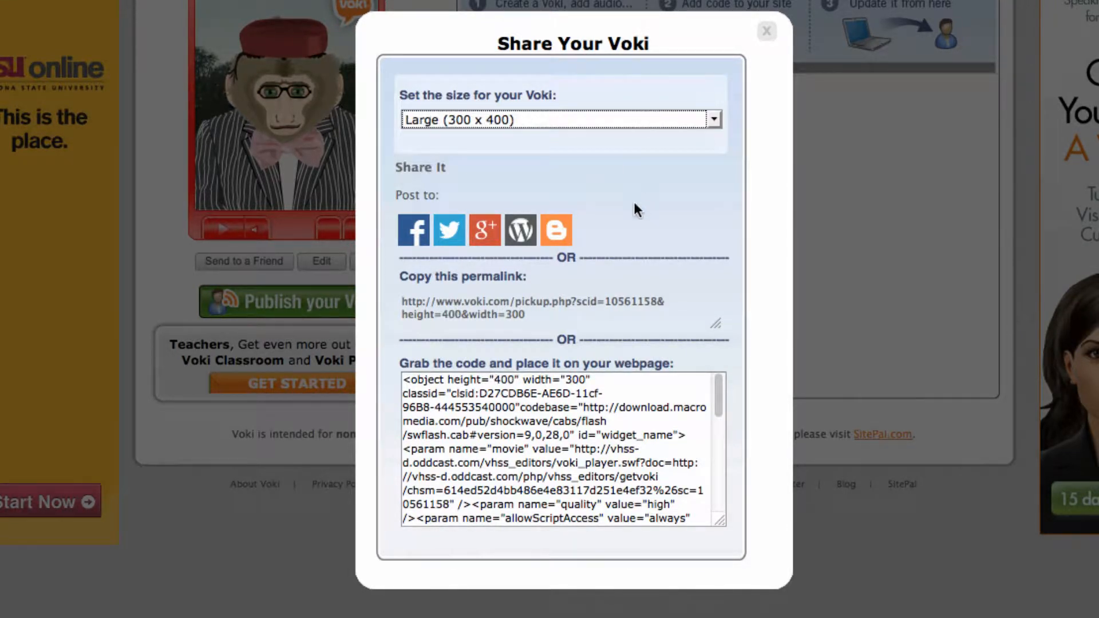
Look through the Voki's webpage embed code from beginning to end.
scroll(489, 421, "down", 3)
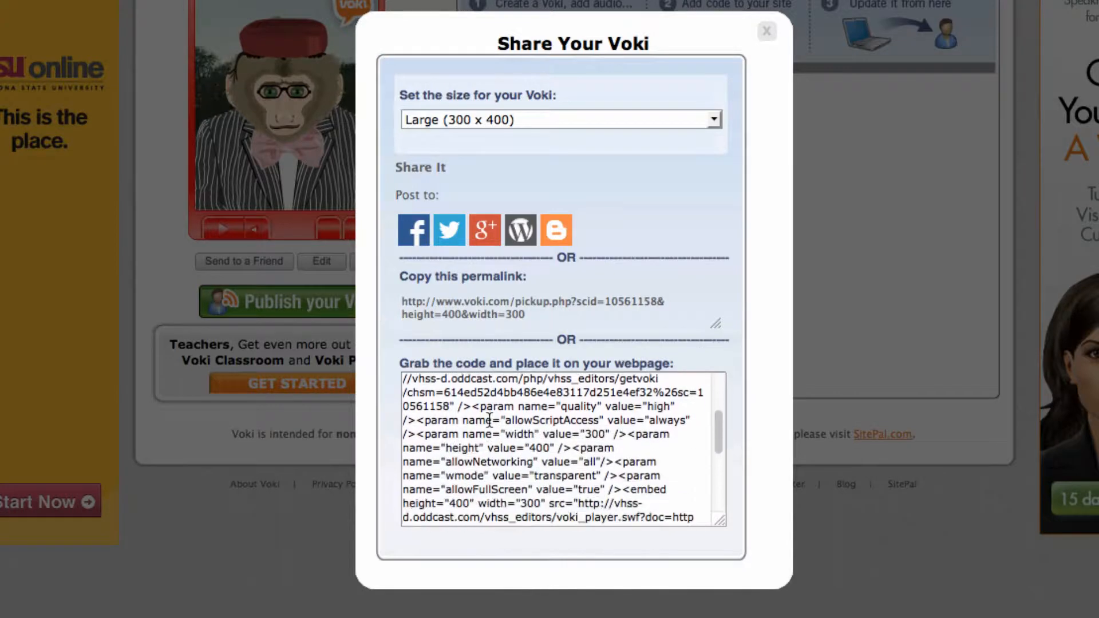
scroll(490, 420, "down", 6)
scroll(494, 416, "up", 10)
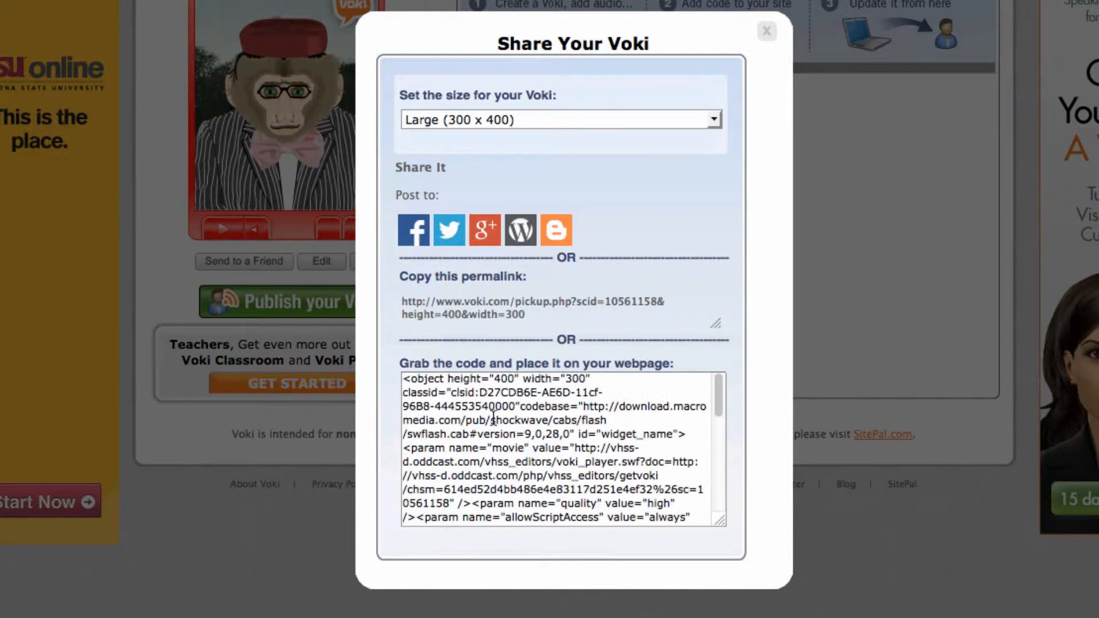
scroll(613, 463, "down", 10)
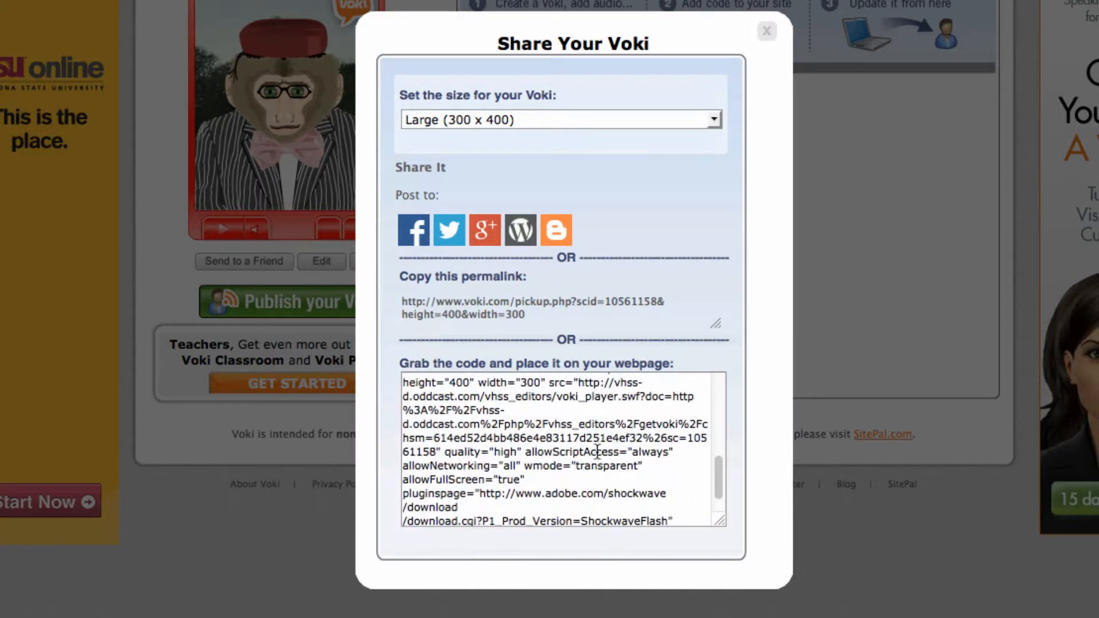
left_click(615, 519)
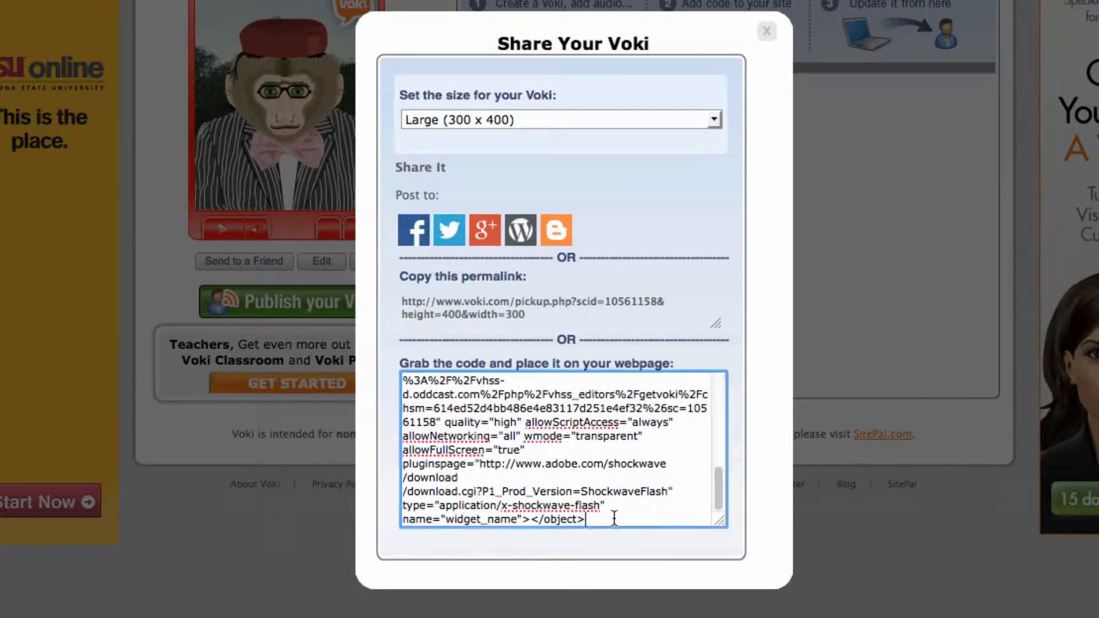
scroll(614, 519, "up", 10)
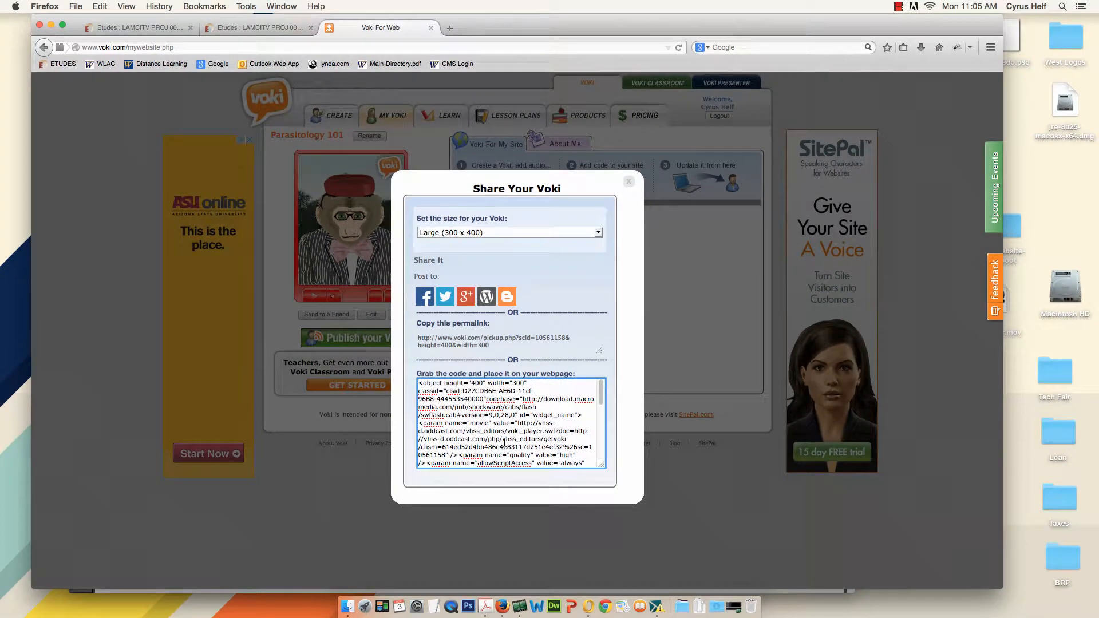
scroll(504, 441, "down", 10)
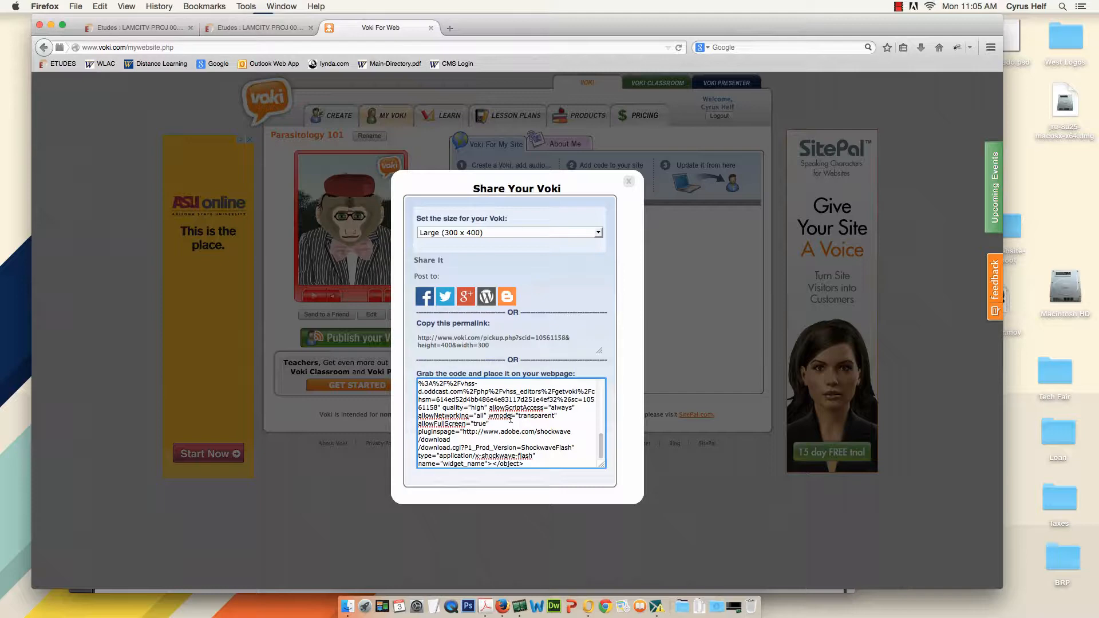
Search the page for "http" and highlight all matches.
key("super+f")
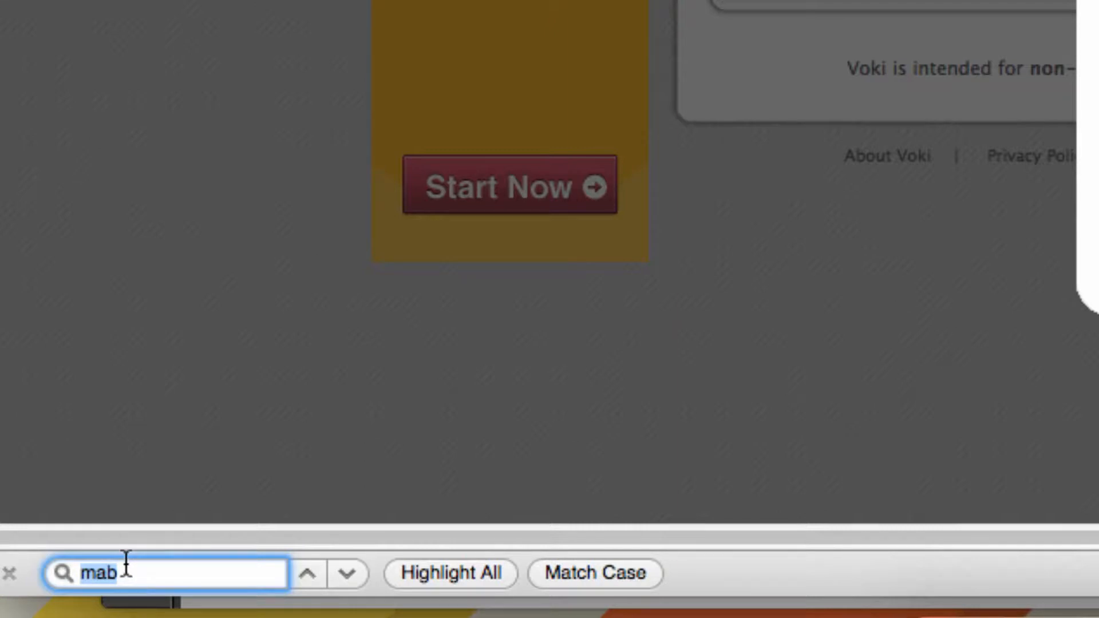
type("h")
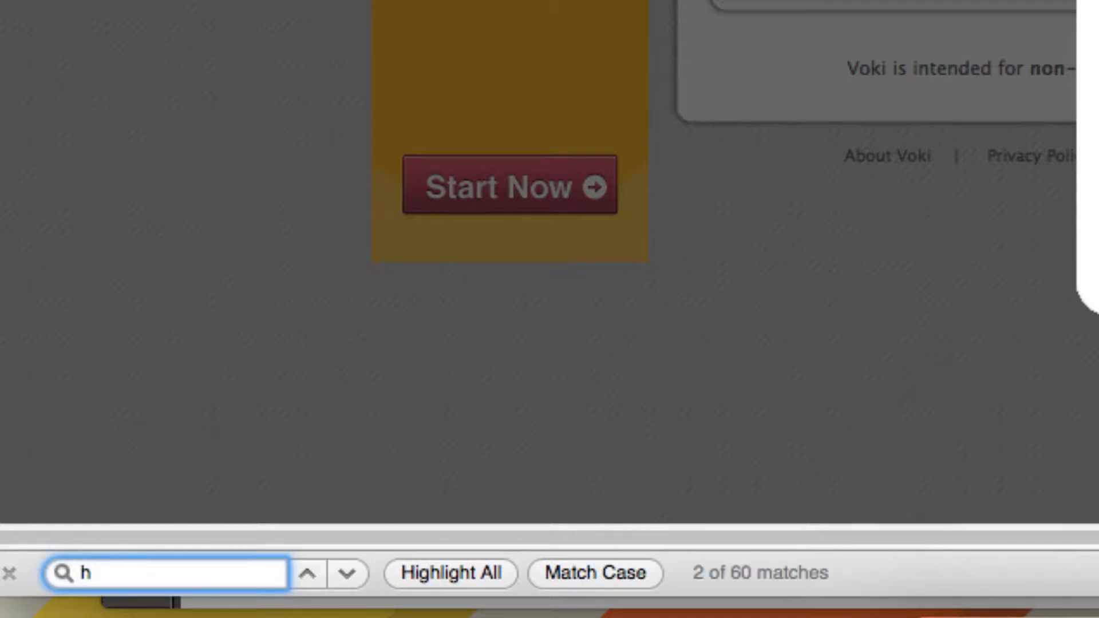
type("tt")
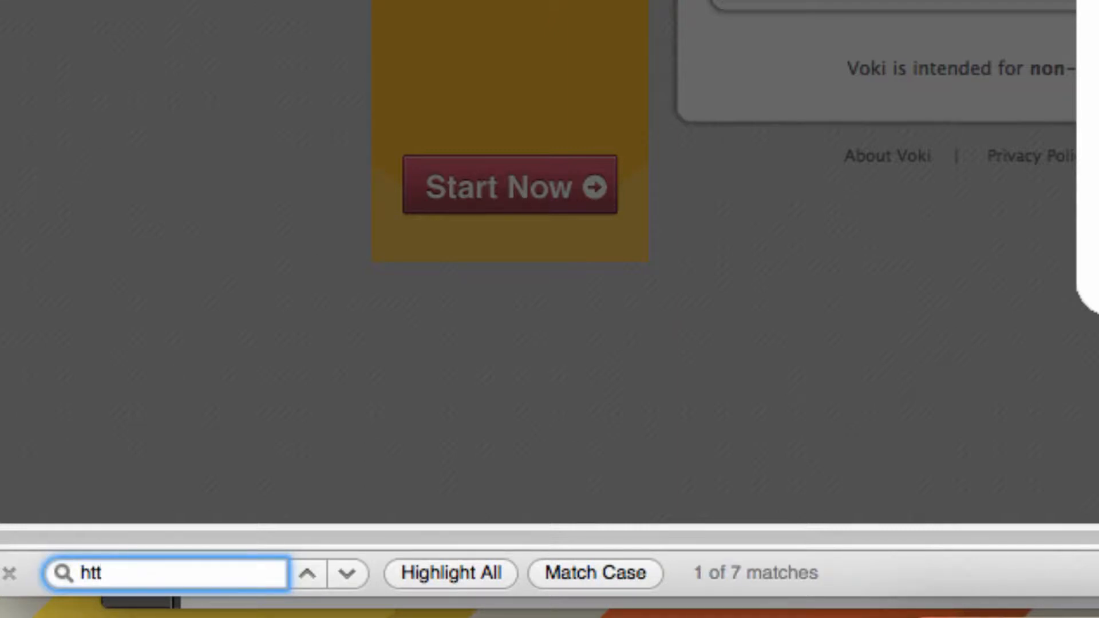
type("p")
left_click(445, 573)
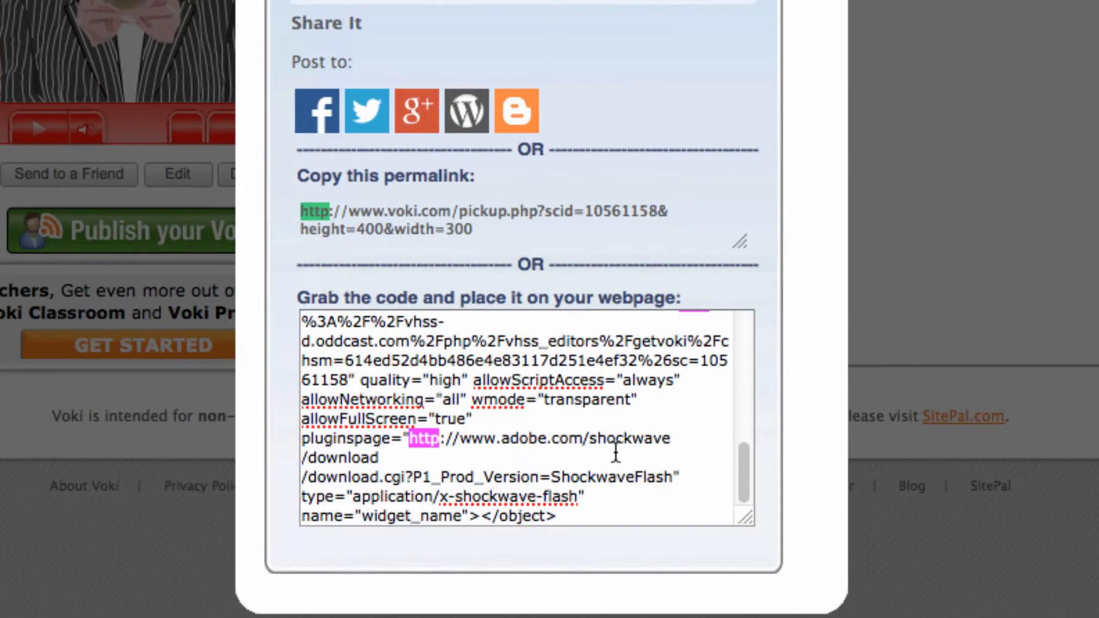
Change http to https in the embed code's codebase address, movie parameter address and the doc address inside it.
scroll(906, 335, "up", 10)
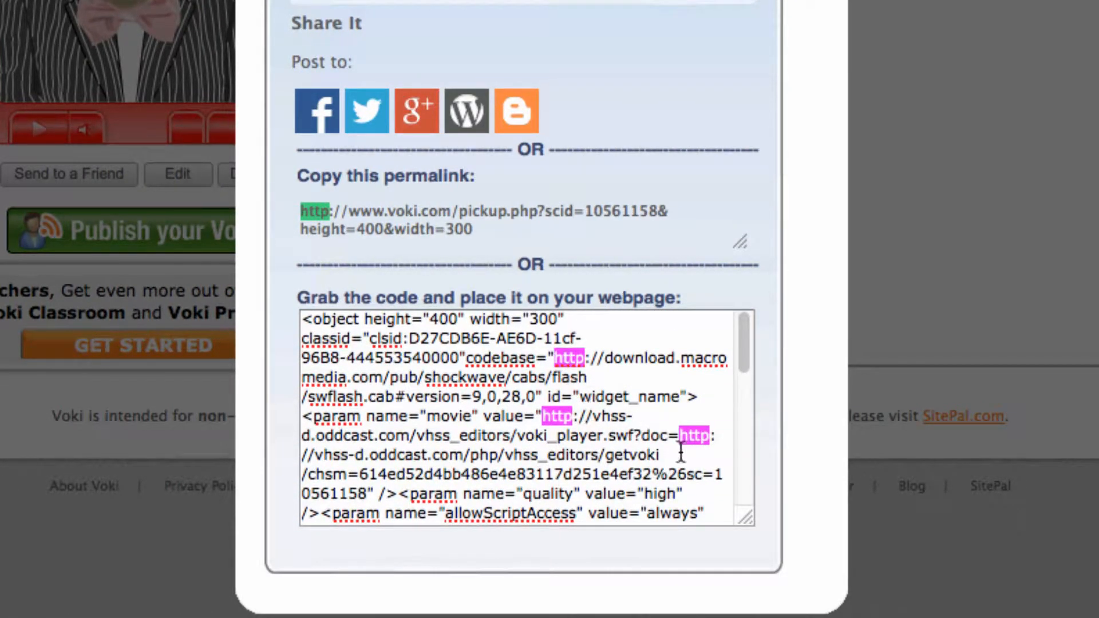
scroll(578, 441, "down", 5)
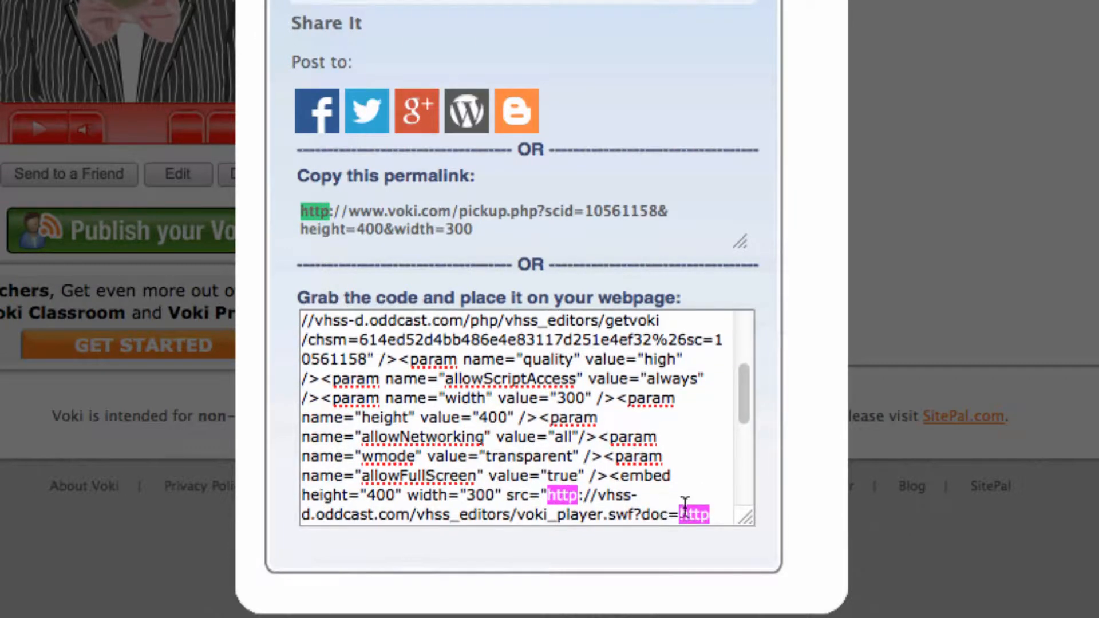
scroll(566, 423, "down", 5)
scroll(535, 445, "down", 2)
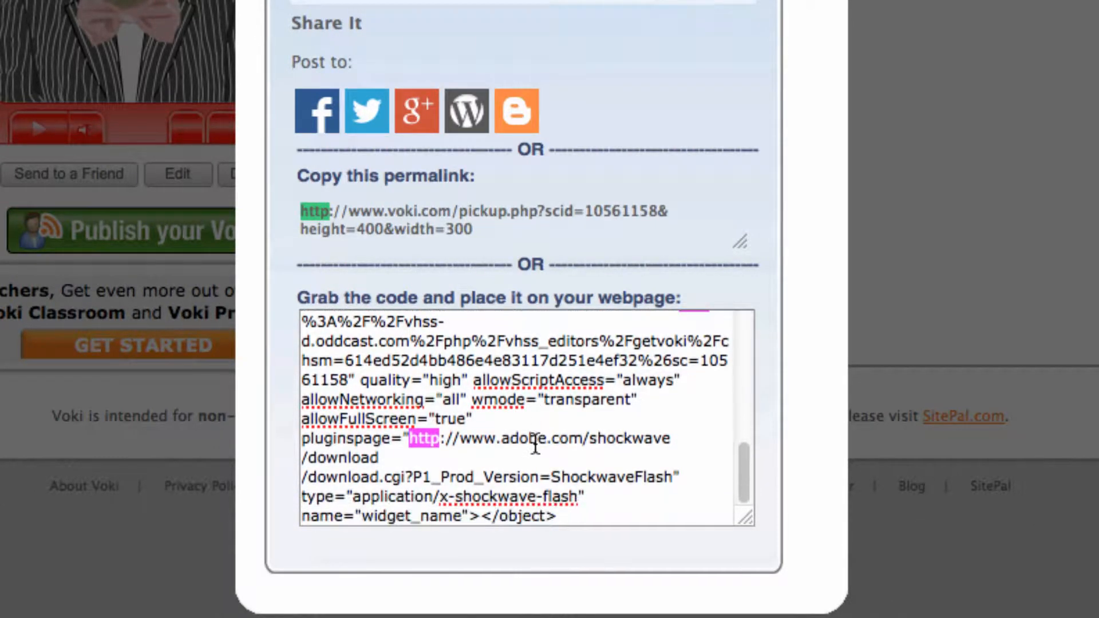
scroll(572, 436, "up", 10)
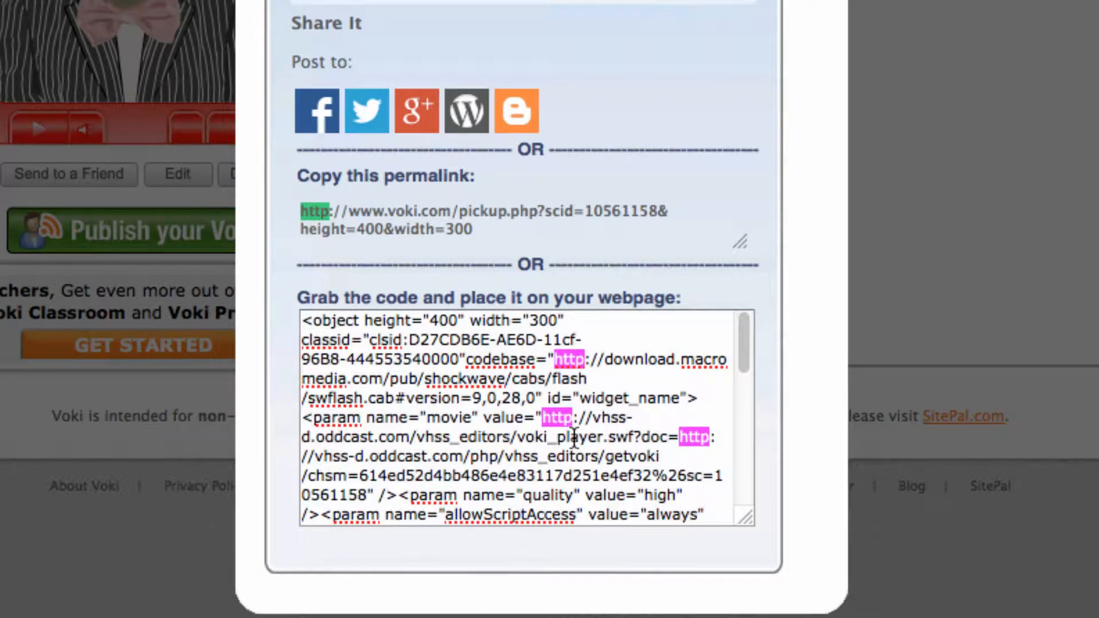
left_click(587, 361)
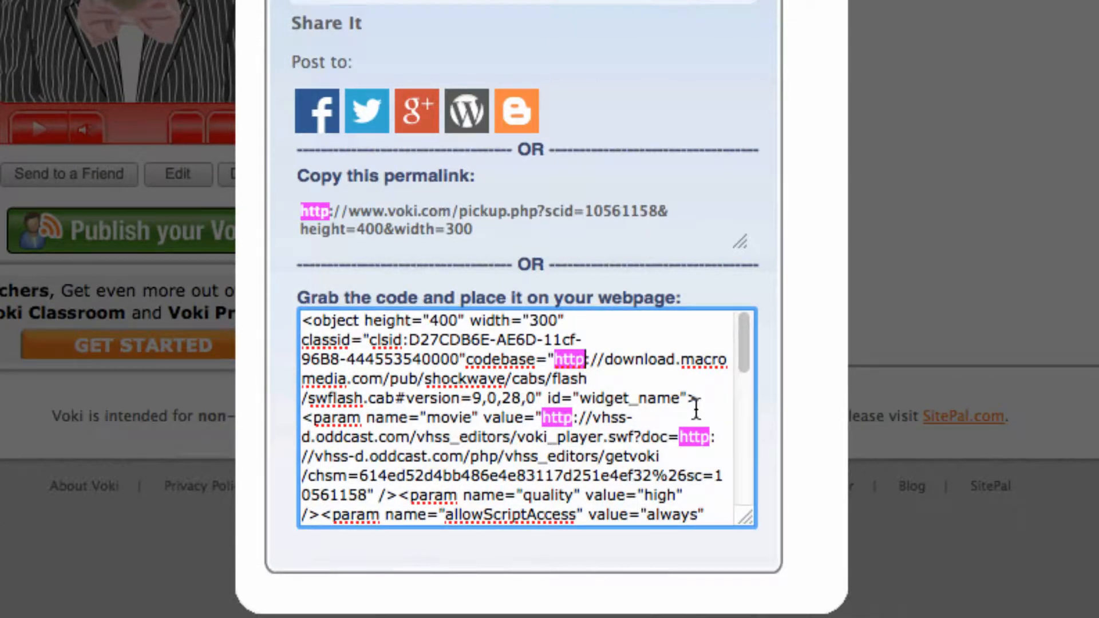
type("s")
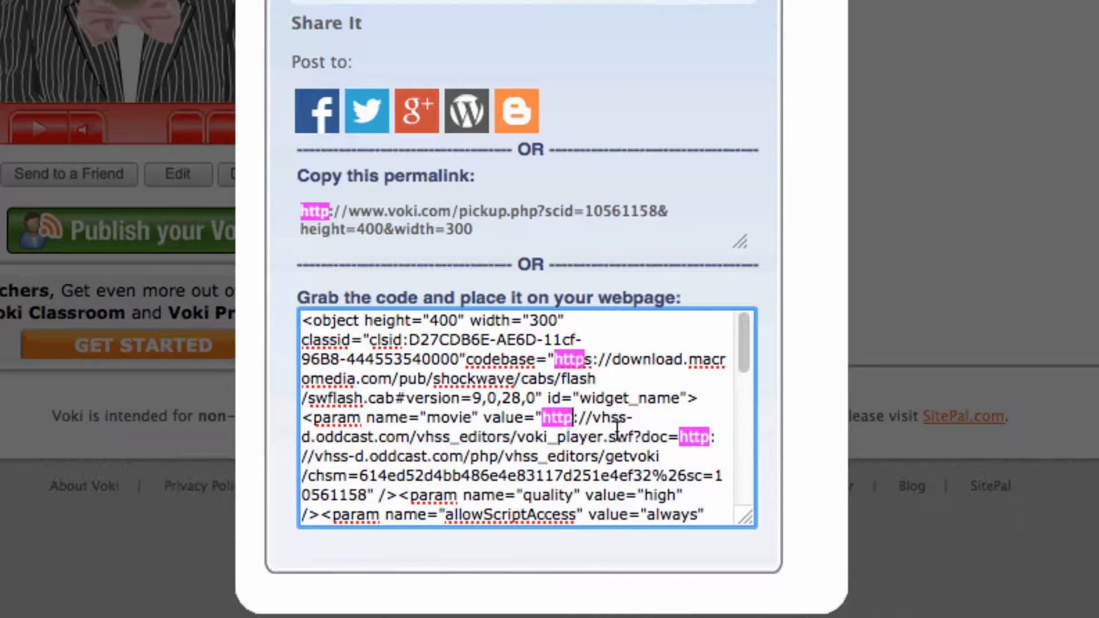
left_click(573, 418)
type("s")
left_click(709, 438)
type("s")
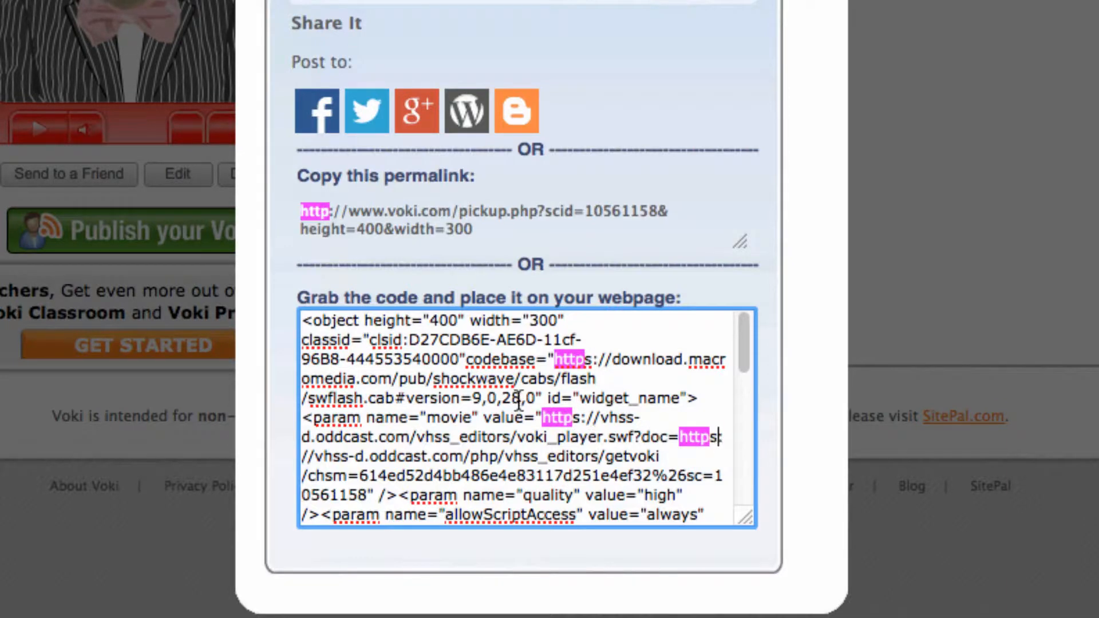
Change http to https in the embed tag's src address, its doc address and the pluginspage address.
scroll(518, 401, "down", 10)
scroll(518, 401, "up", 5)
scroll(518, 401, "up", 1)
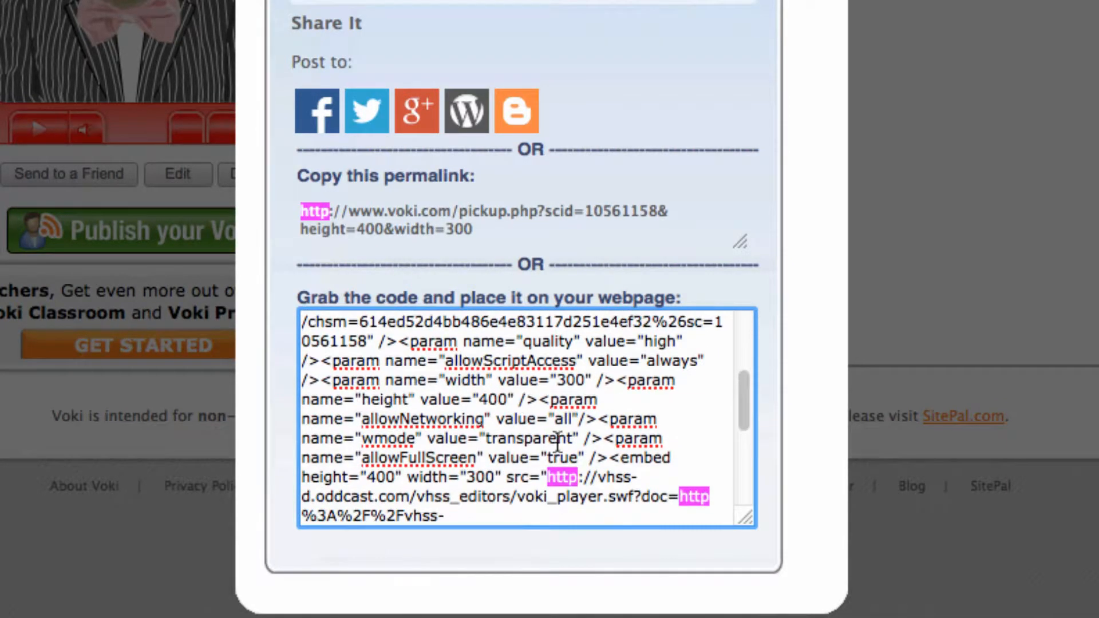
left_click(577, 477)
type("s")
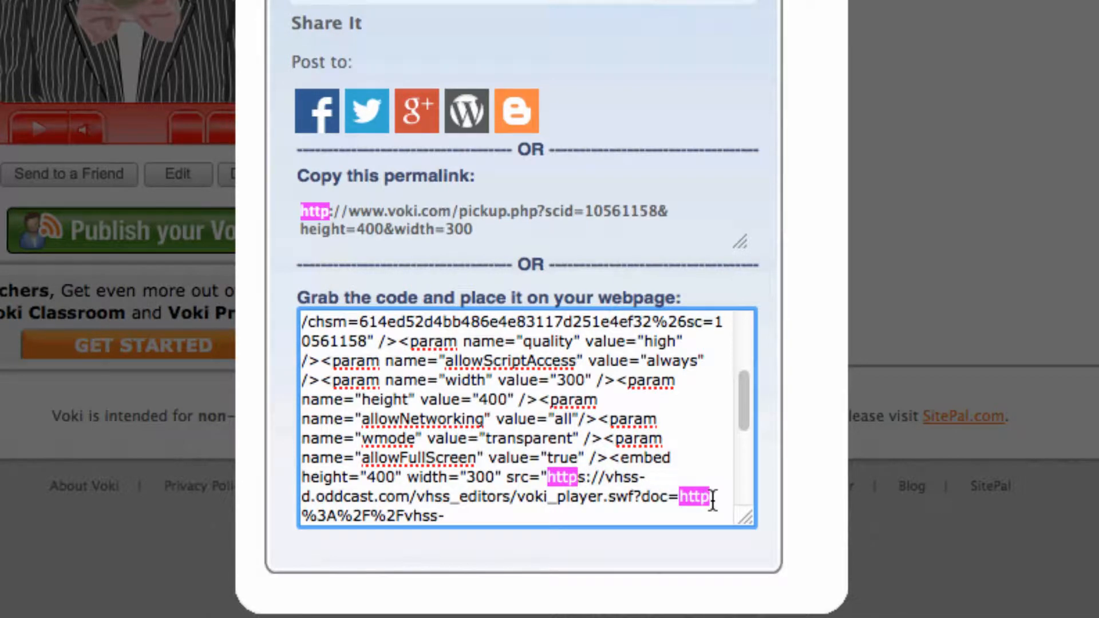
scroll(544, 446, "down", 5)
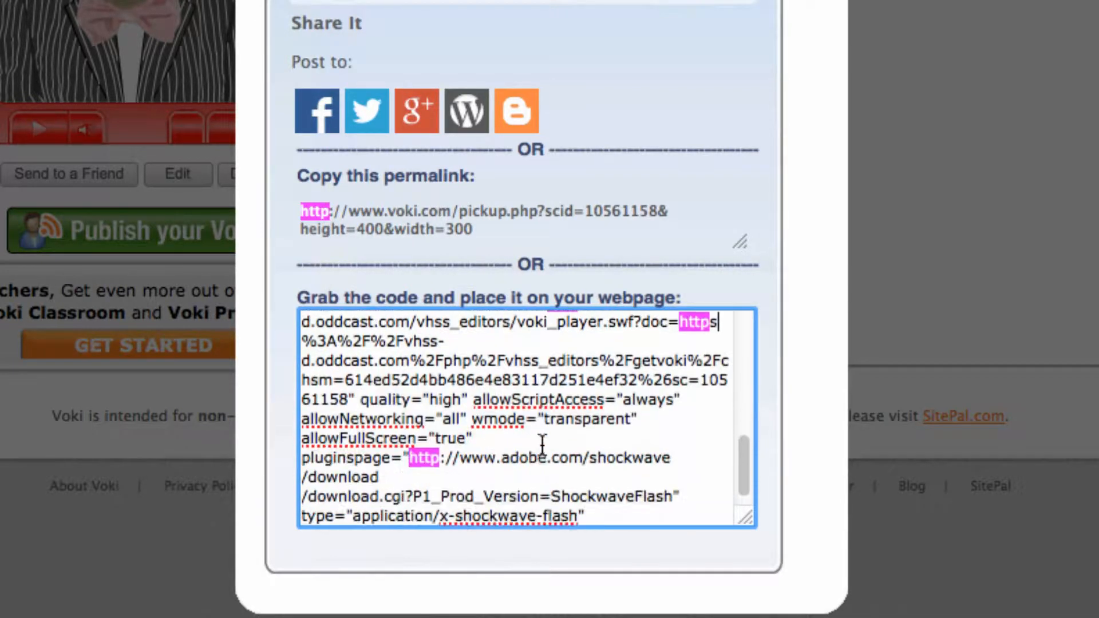
left_click(439, 438)
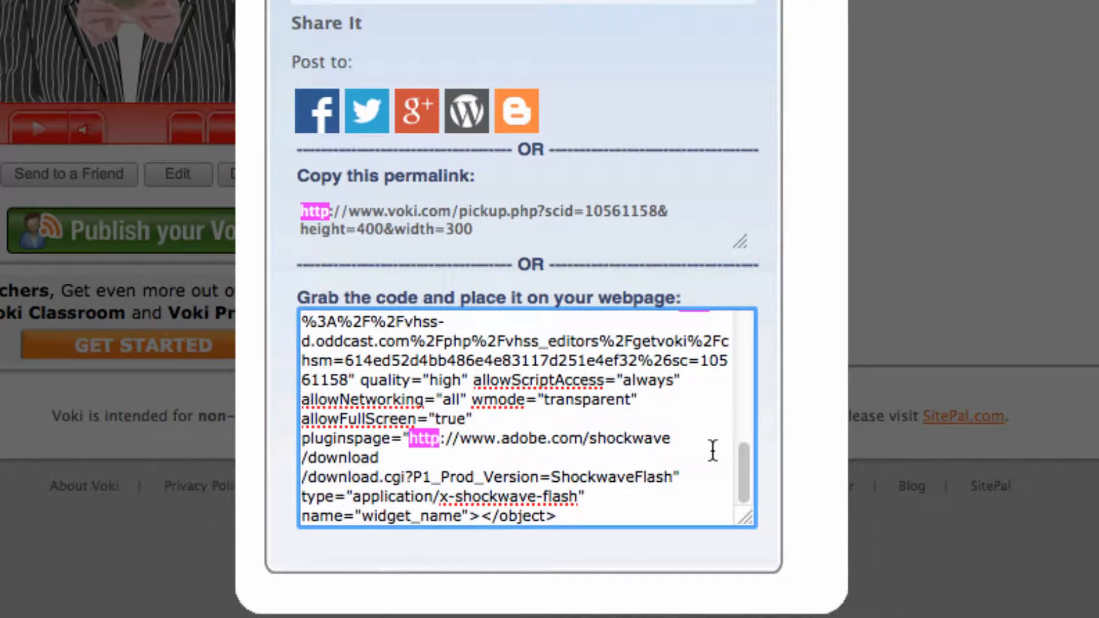
type("s")
scroll(437, 417, "down", 5)
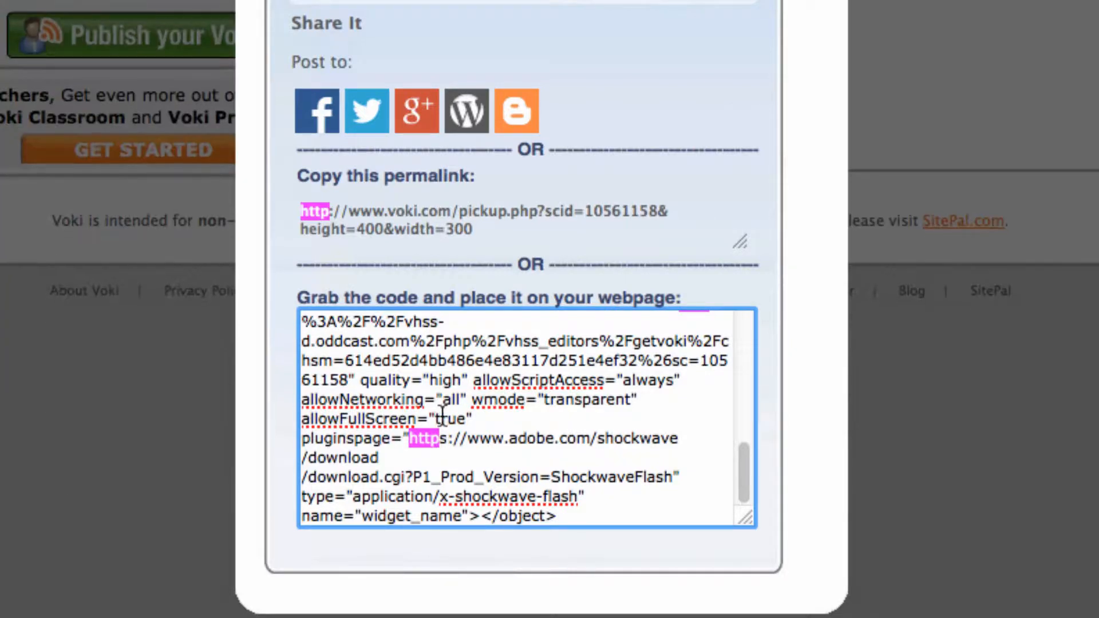
Select the entire edited embed code.
left_click_drag(567, 517, 546, 517)
left_click(568, 516)
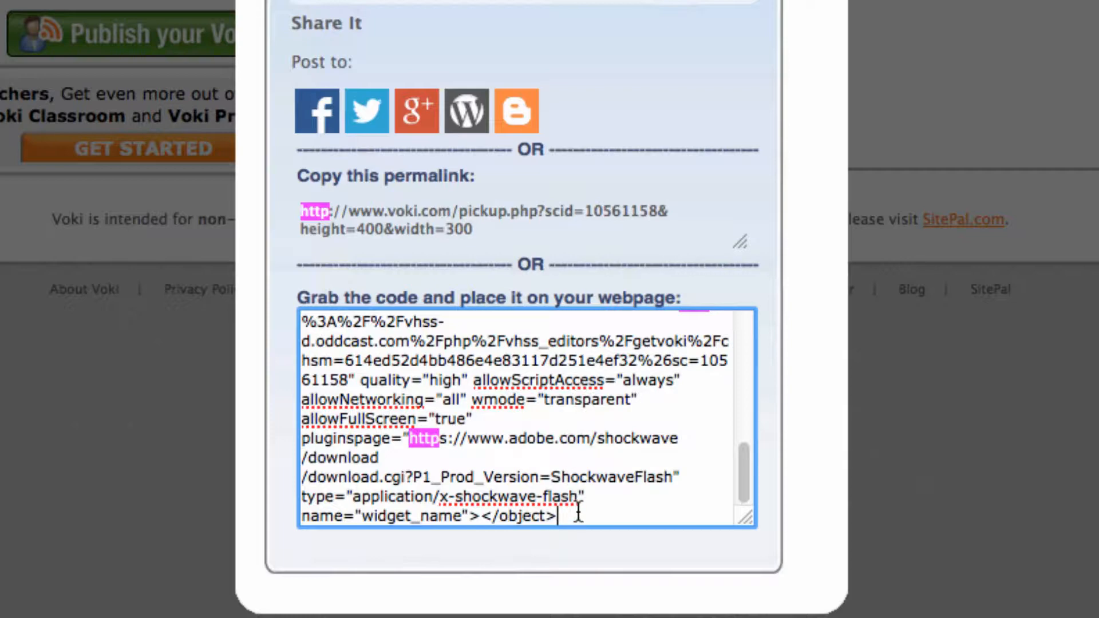
key("super+a")
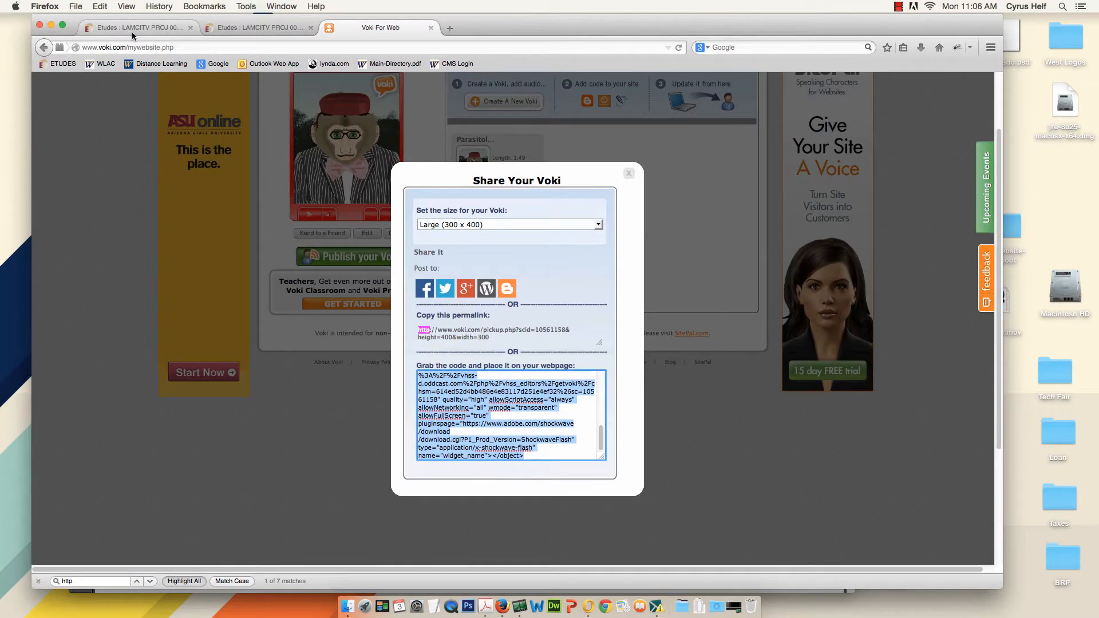
Switch to the Etudes module section editor and delete the text "Click play to listen to clip.".
left_click(132, 33)
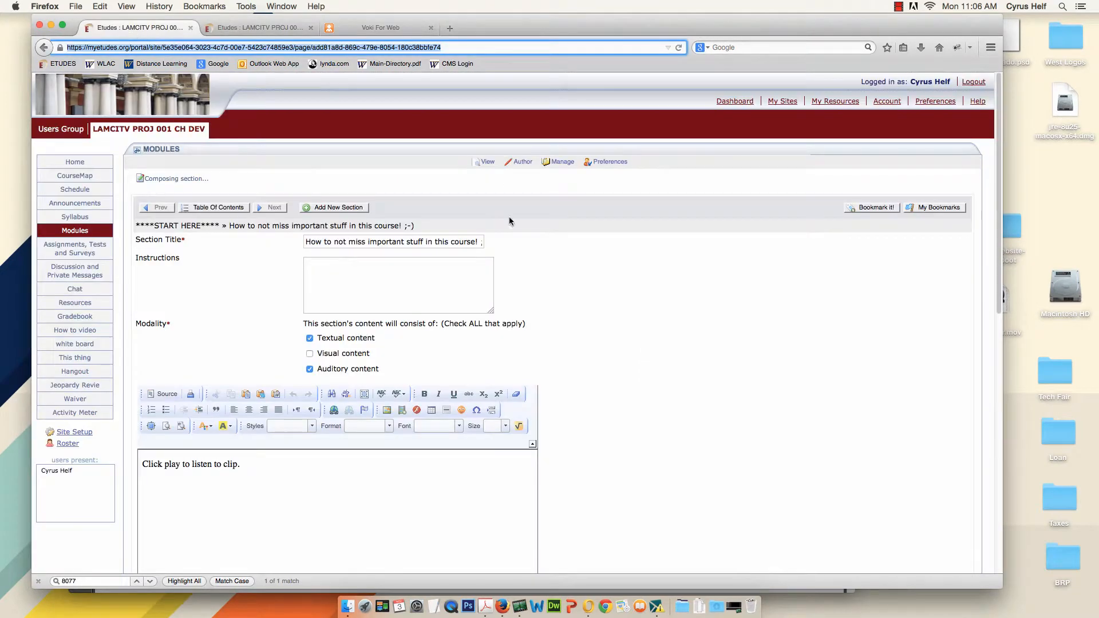
scroll(485, 353, "down", 3)
left_click_drag(246, 371, 121, 390)
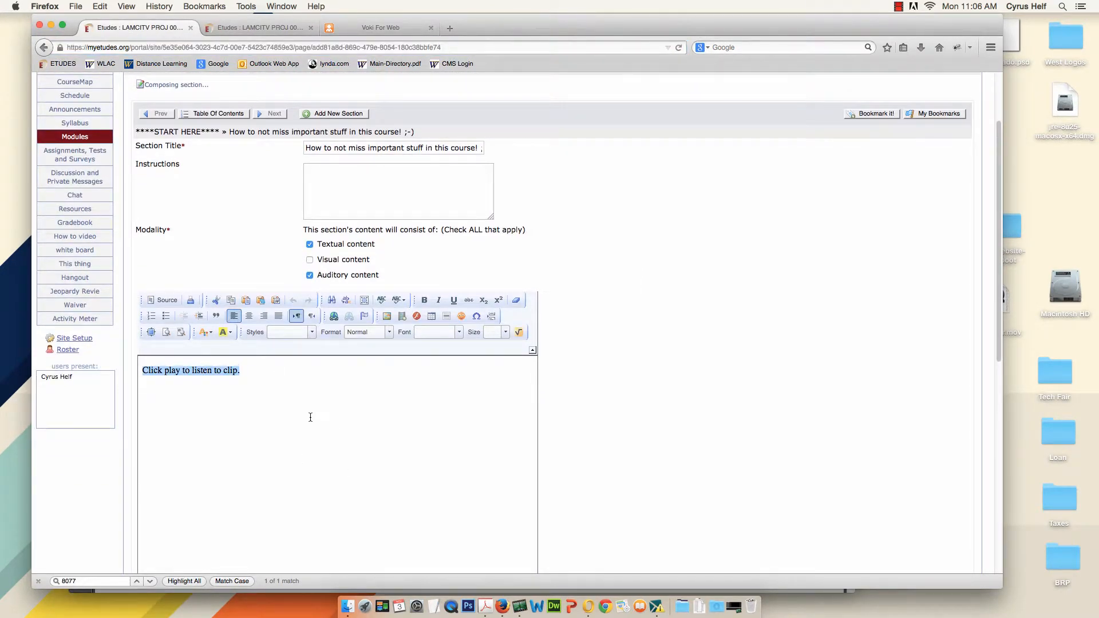
key("BackSpace")
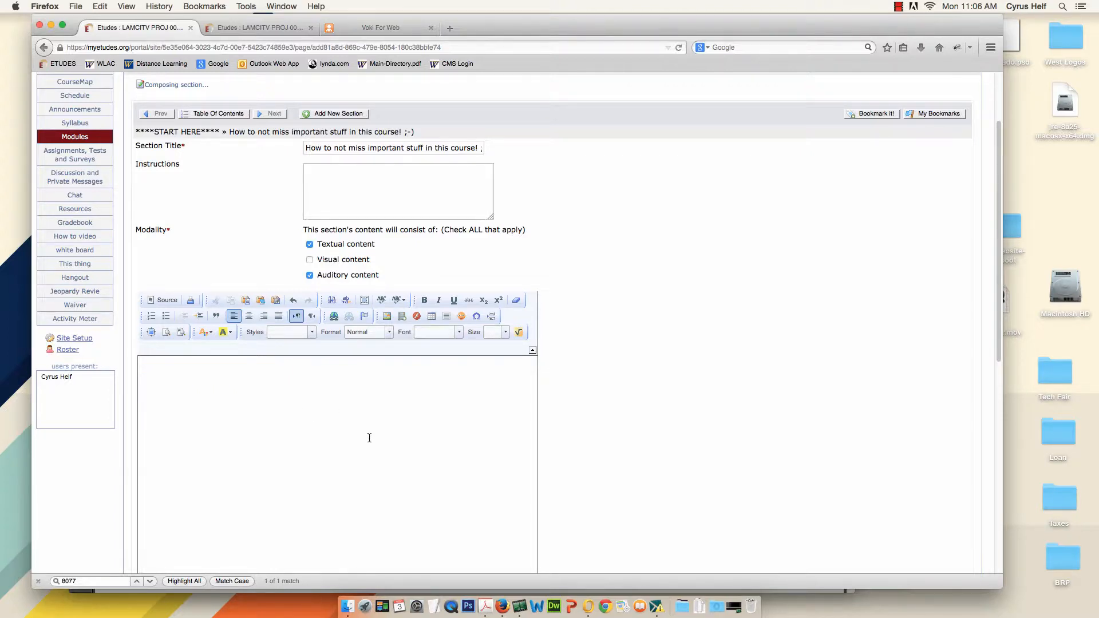
Return to the Voki page and close the Share Your Voki dialog.
left_click(380, 28)
scroll(572, 270, "up", 3)
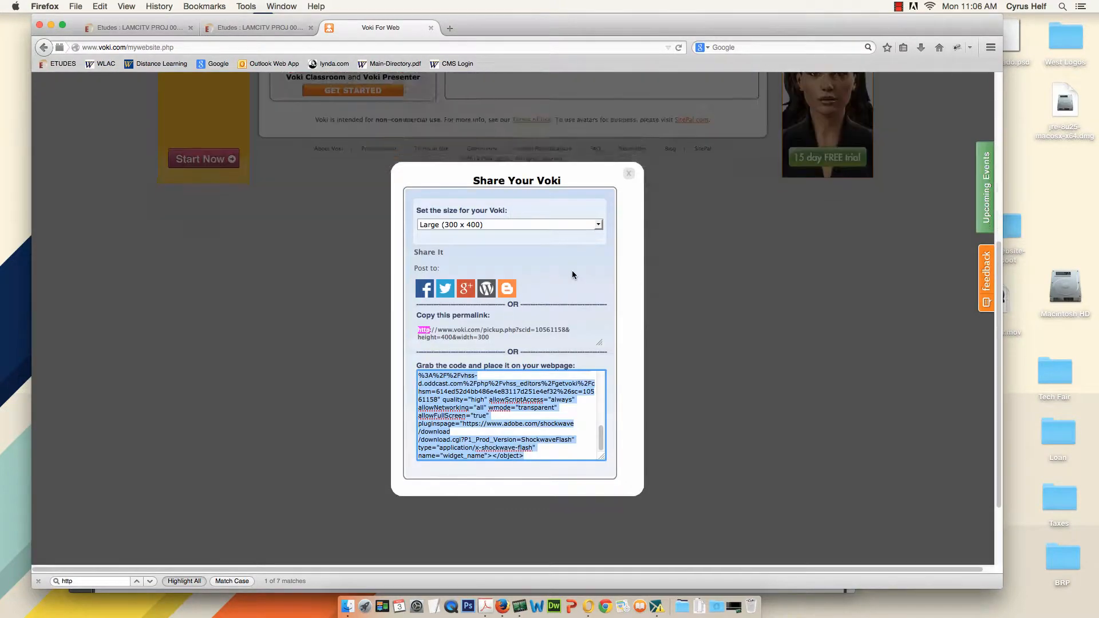
left_click(629, 172)
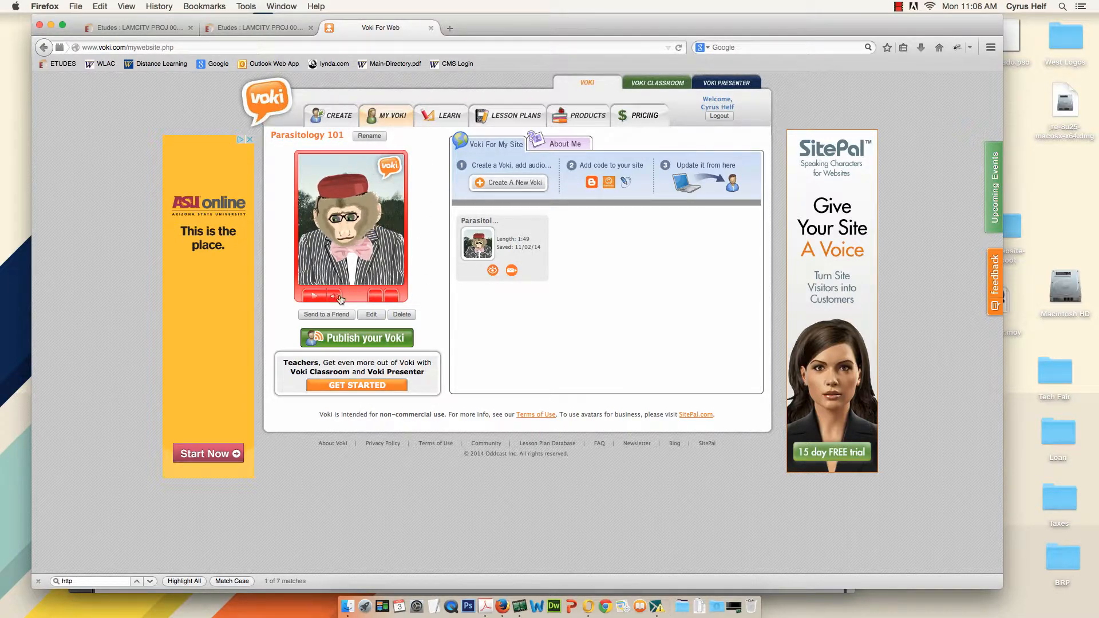
In the Etudes section editor, insert a one-row, two-column table with border size 0, cell spacing 5 and cell padding 5.
left_click(158, 28)
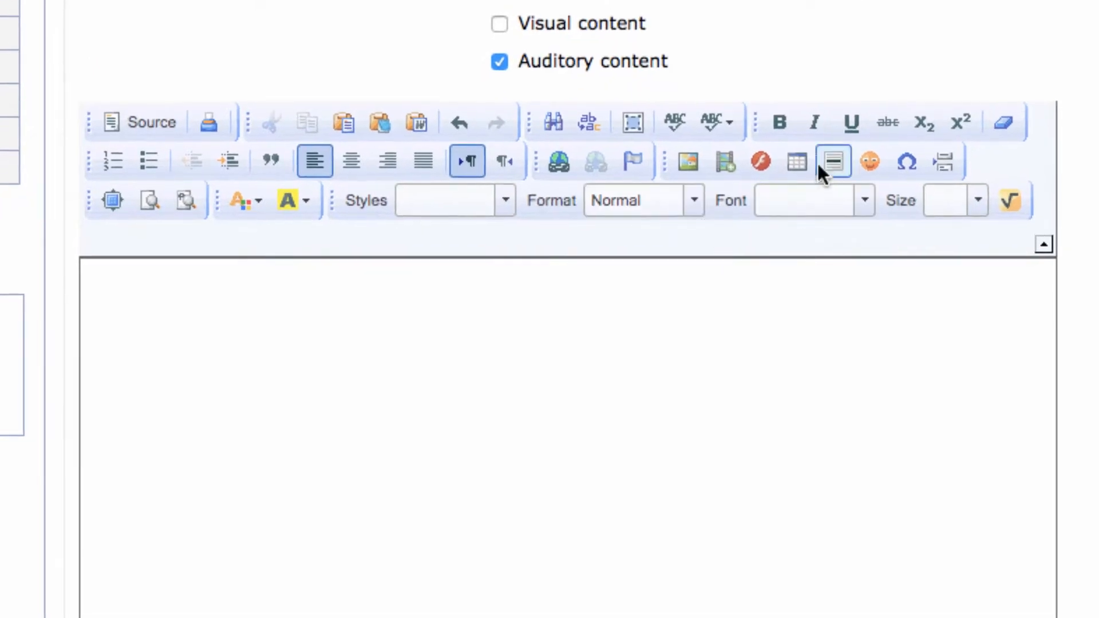
left_click(798, 162)
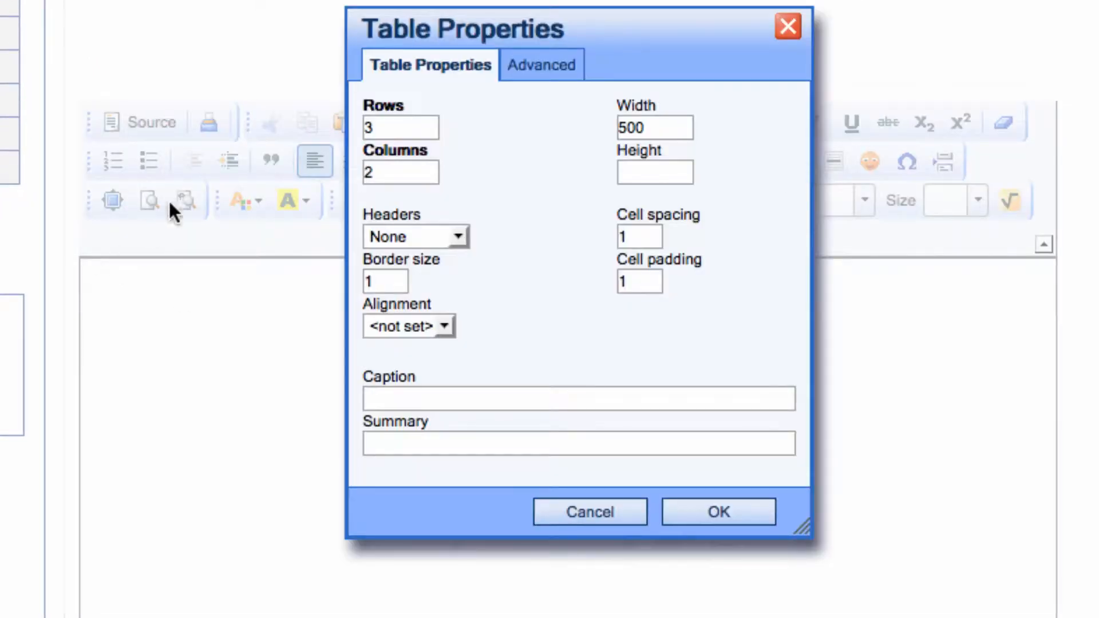
double_click(392, 127)
type("1")
double_click(401, 281)
type("0")
double_click(644, 234)
type("5")
left_click(637, 280)
double_click(637, 281)
type("5")
left_click(709, 512)
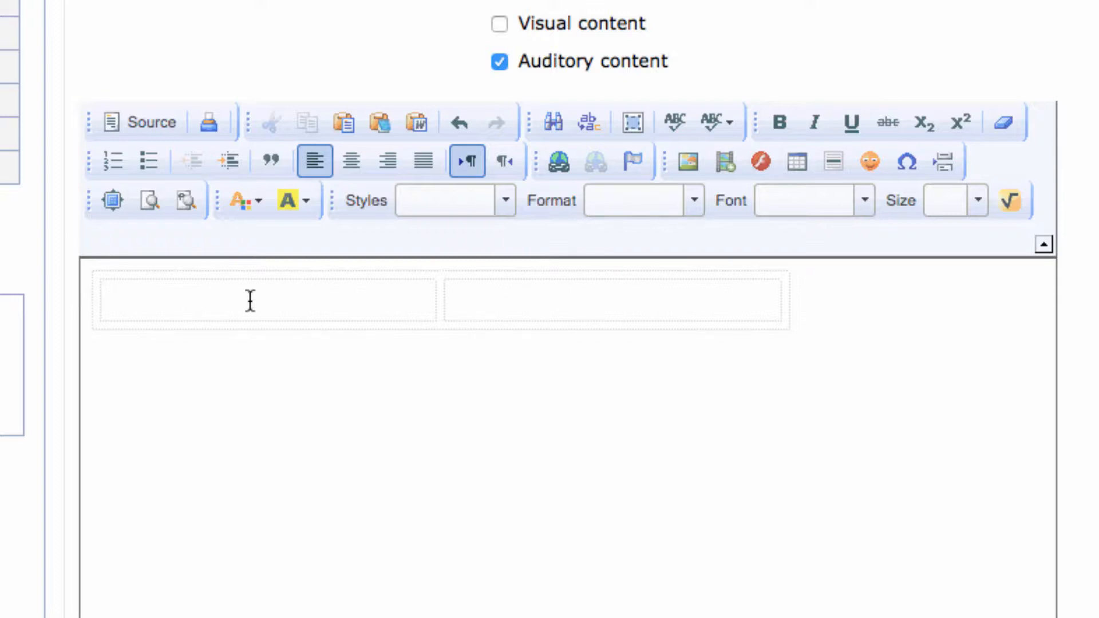
Embed the Voki as media in the table's first cell, using the copied https embed code.
left_click(206, 298)
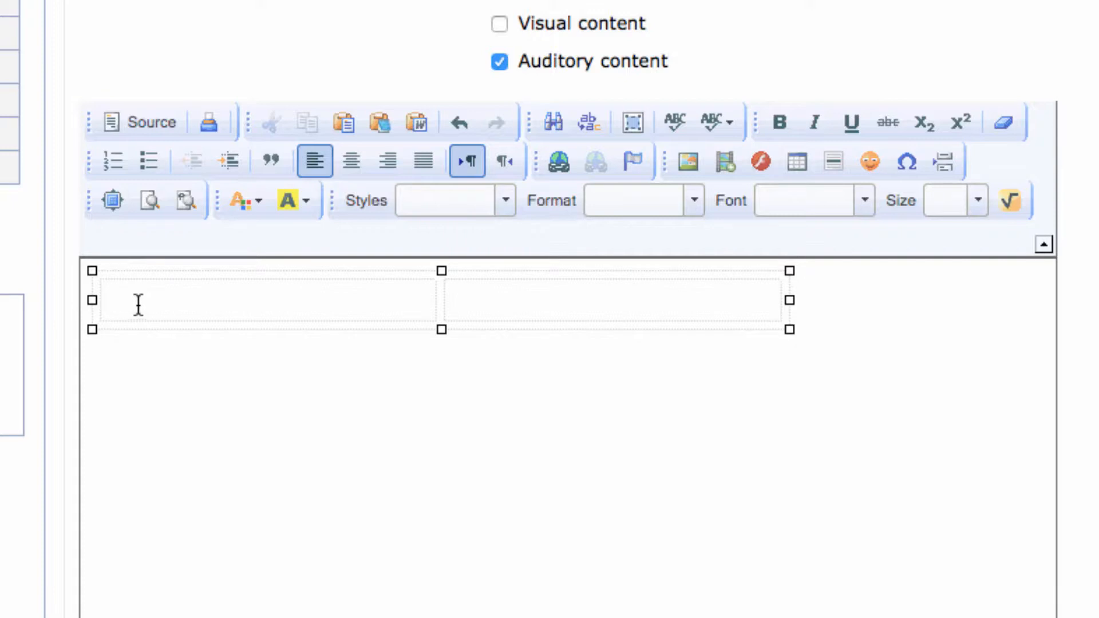
left_click(726, 163)
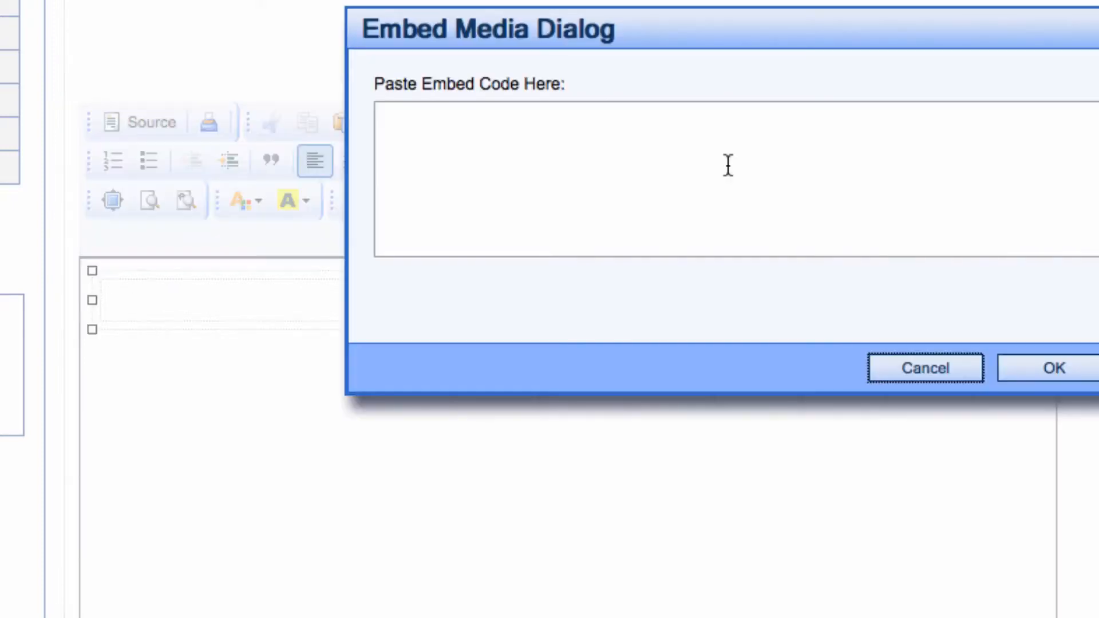
left_click(564, 164)
key("ctrl+v")
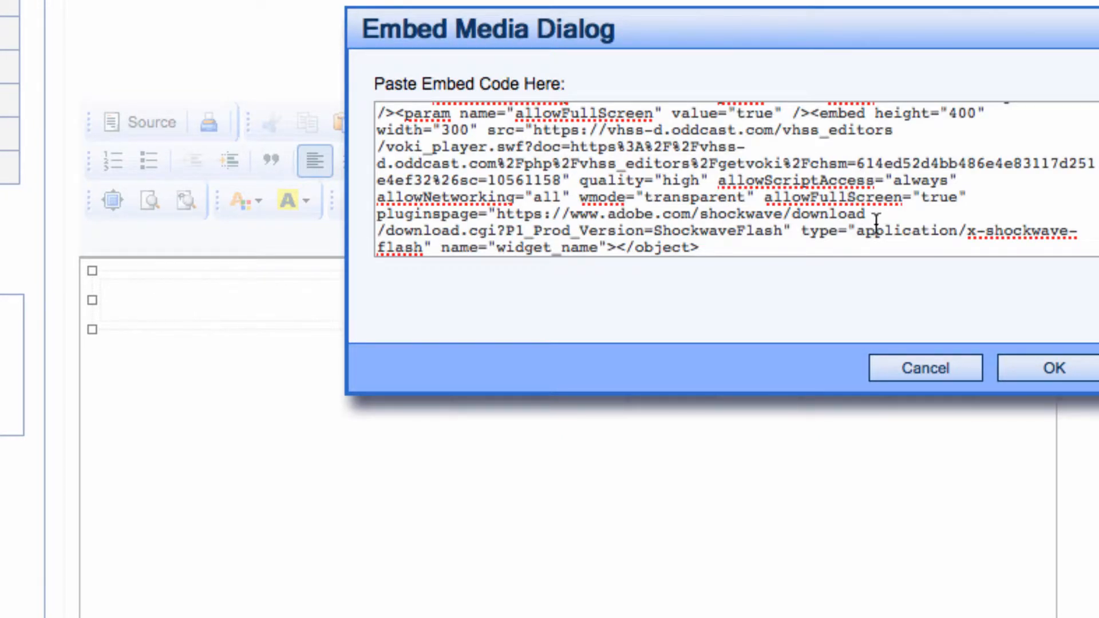
left_click_drag(590, 130, 531, 133)
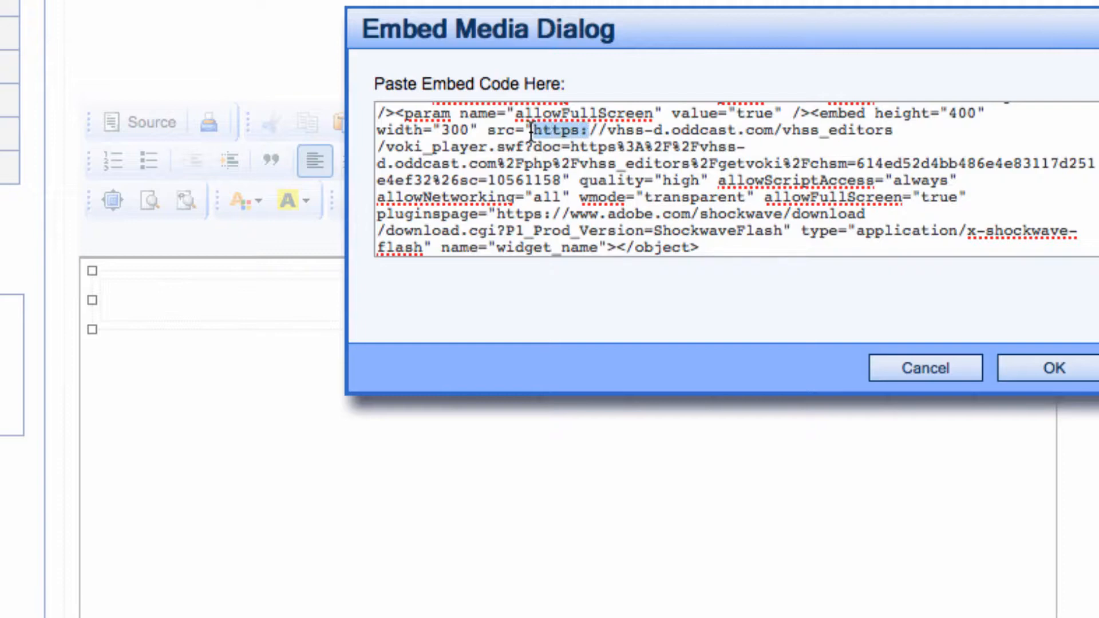
left_click(1040, 368)
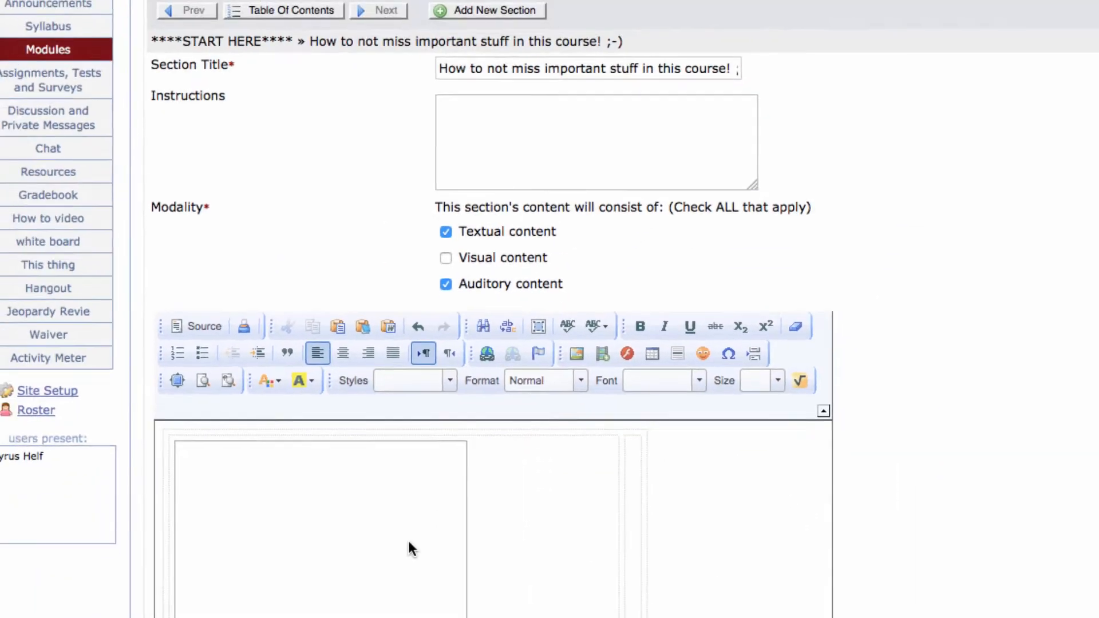
scroll(313, 547, "down", 4)
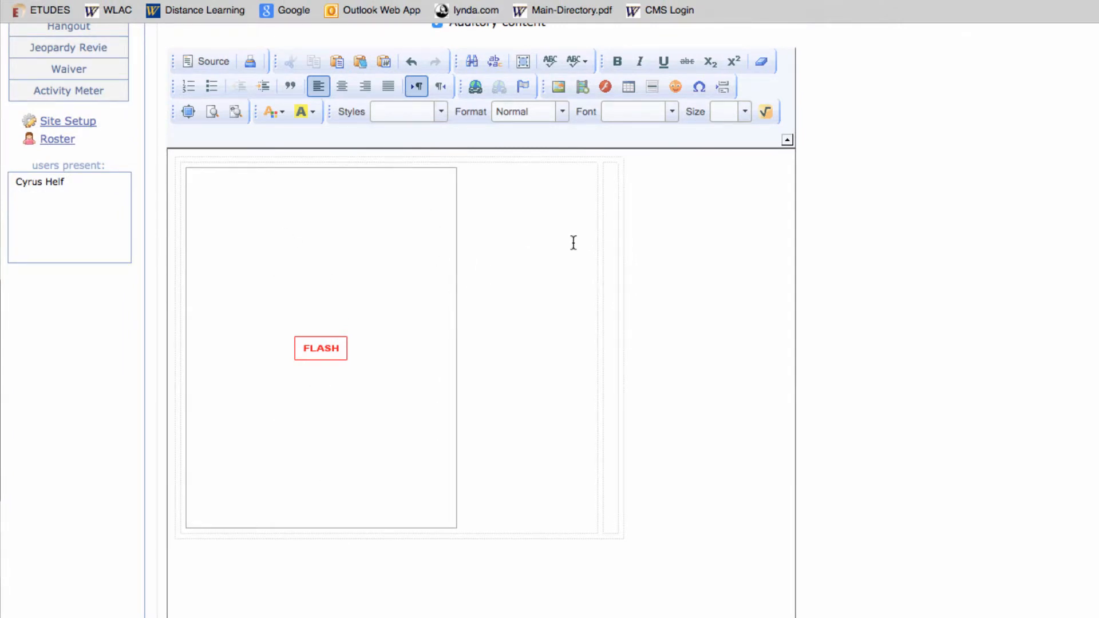
Copy the entire speech text from the Voki's text-to-speech editor and paste it into the table's second cell in the Etudes section.
left_click(612, 252)
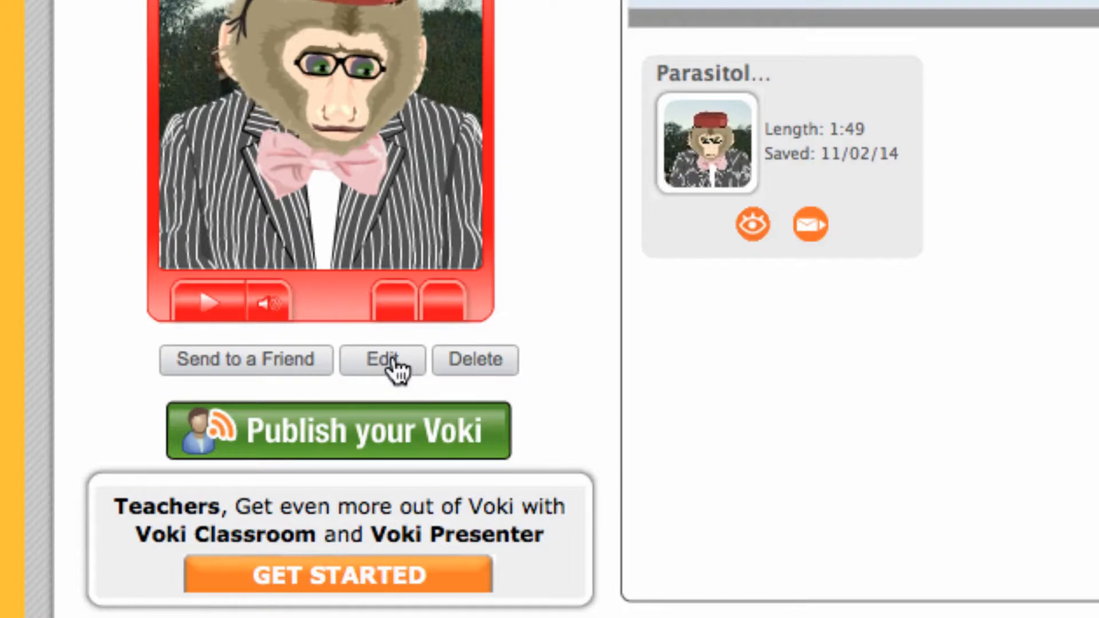
left_click(391, 361)
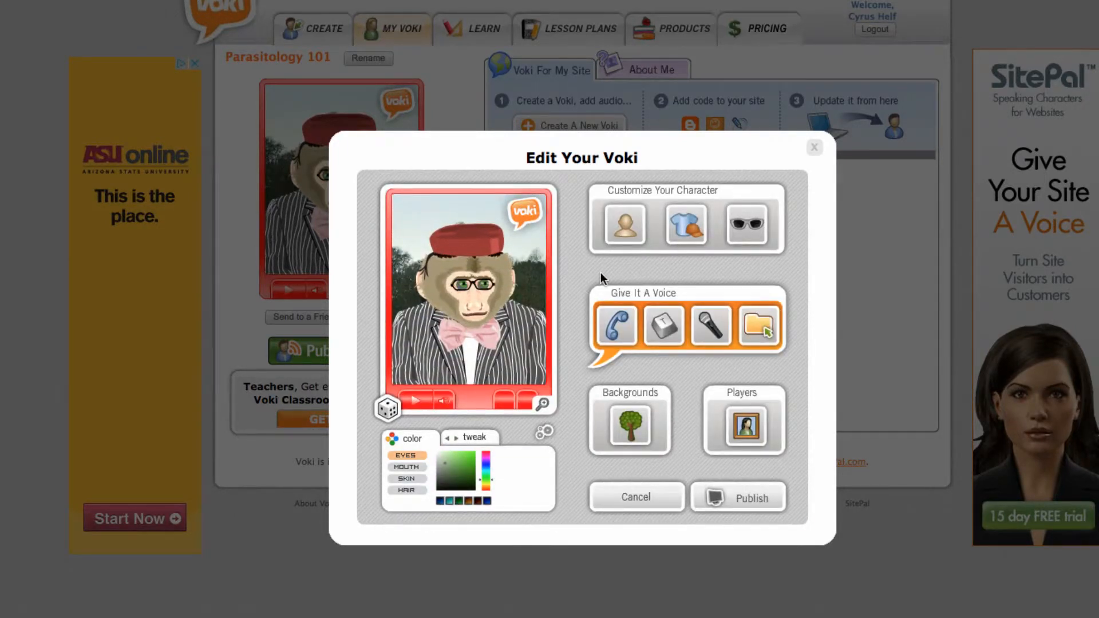
left_click(661, 329)
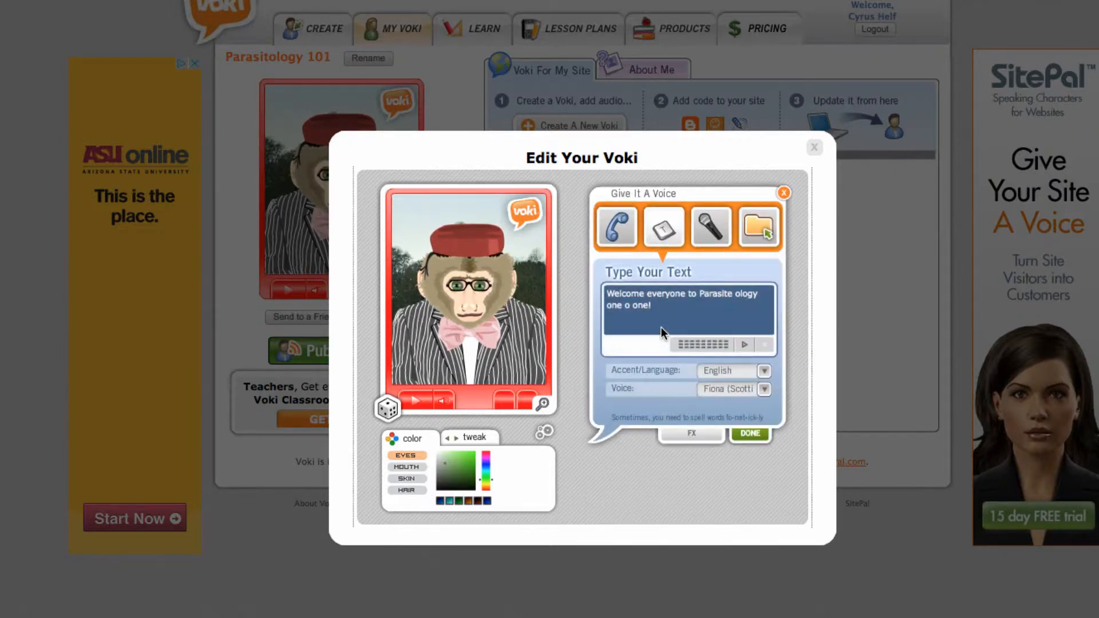
left_click_drag(606, 293, 770, 361)
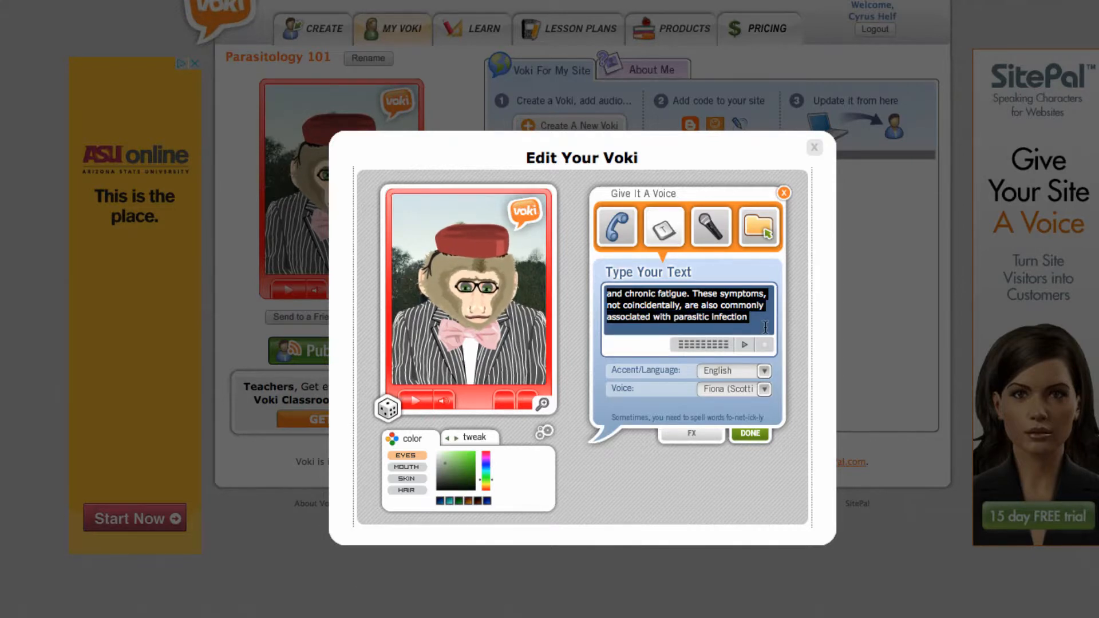
scroll(765, 326, "down", 1)
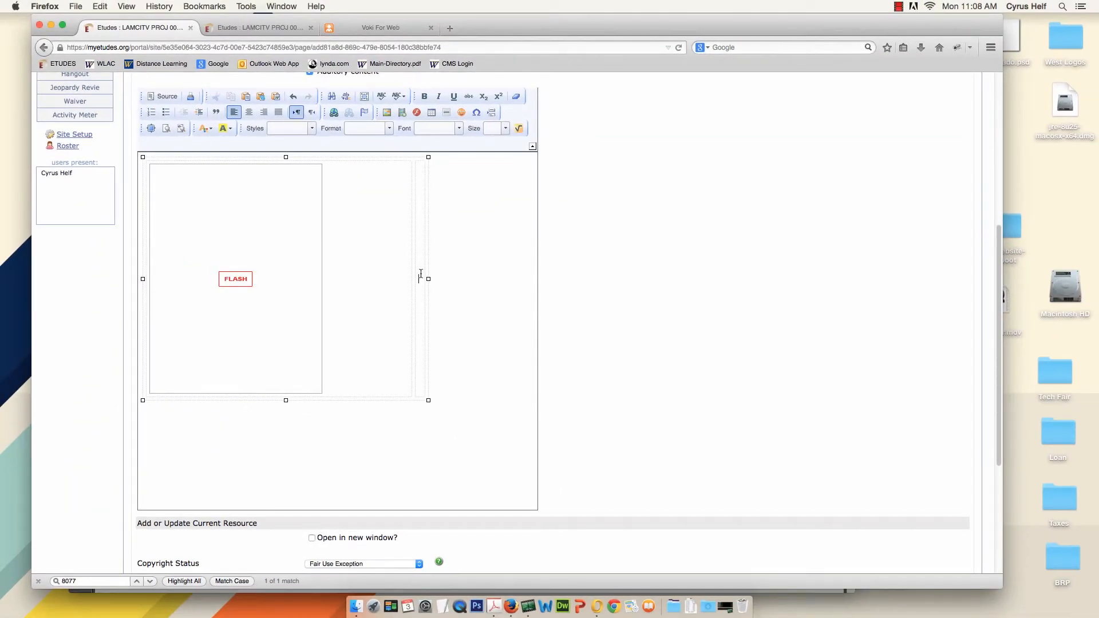
type("Welcome everyone to Parasite ology one o one!  This class will be as informative as it is horrifying! Parasites are fascinating, disgusting, dangerous and wonderful creatures that nefariously influence our daily lyves in ways you wouldn't believe.  The class will move fast and if you don't keep up with the weekly assignments you may experience symptoms such as diarrhoea, gastrointestinal upset, joint pain, nervous diseases, immune dysfunction and chronic fatigue. These symptoms, not coincidentally, are also commonly associated with parasitic infection (hint, they may be on a test).")
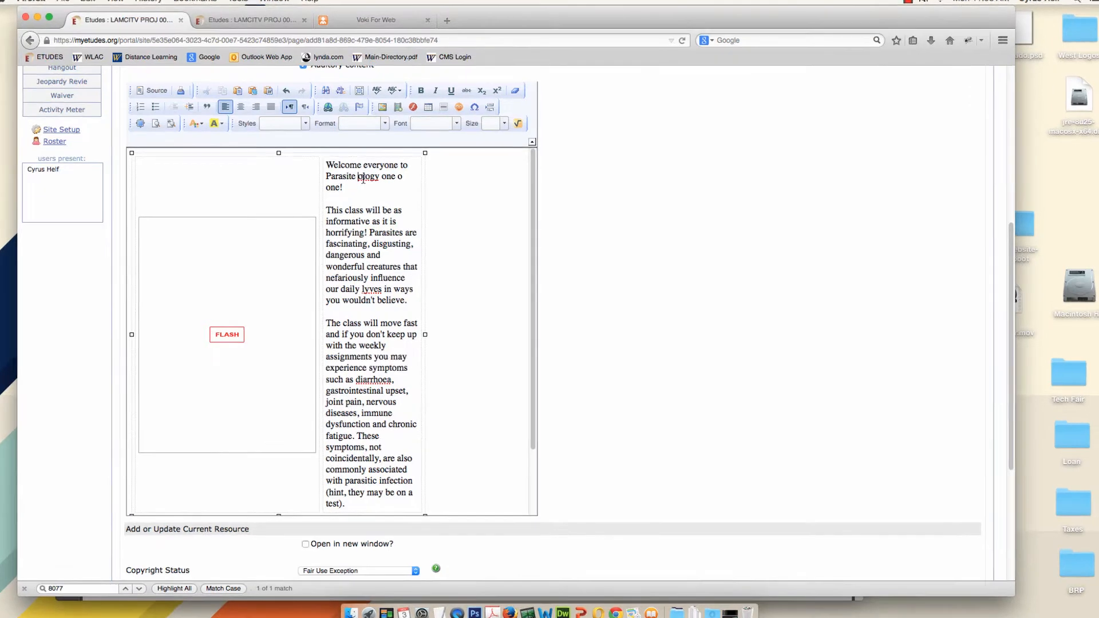
Correct the phonetic spellings in the pasted welcome text to "Parasitology 101" and "lives".
left_click(364, 181)
key("BackSpace")
key("BackSpace")
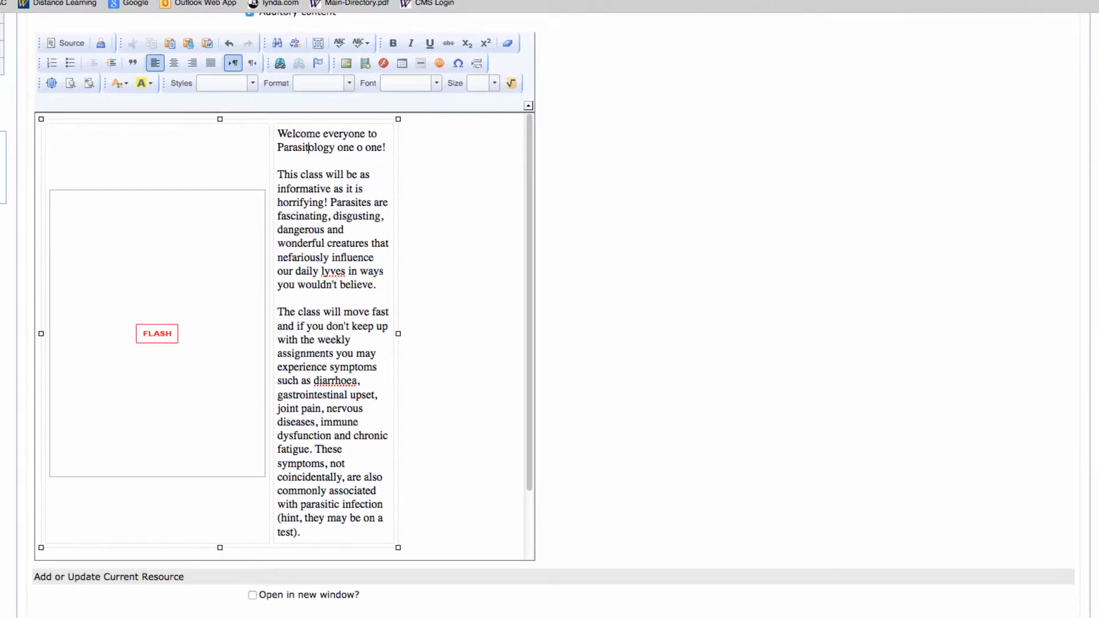
left_click_drag(381, 147, 346, 150)
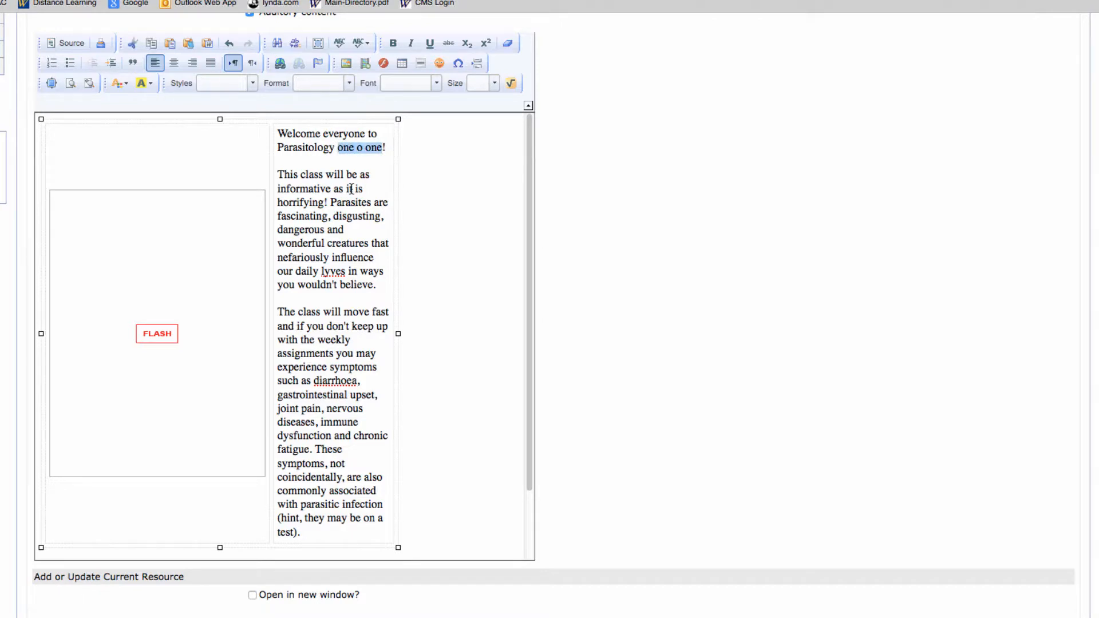
type("101")
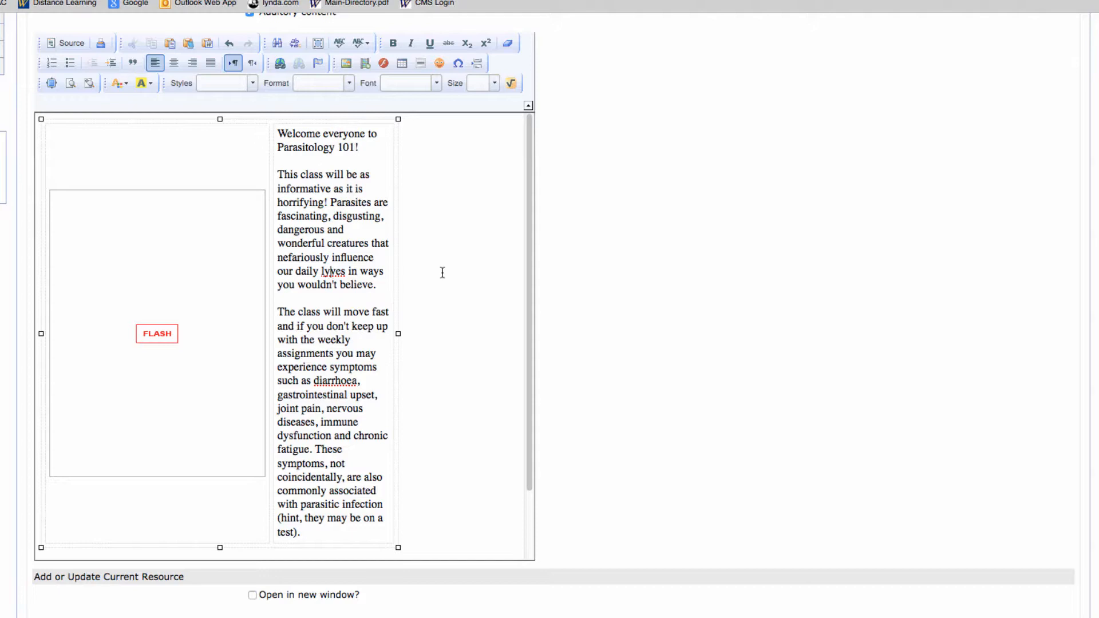
key("BackSpace")
type("i")
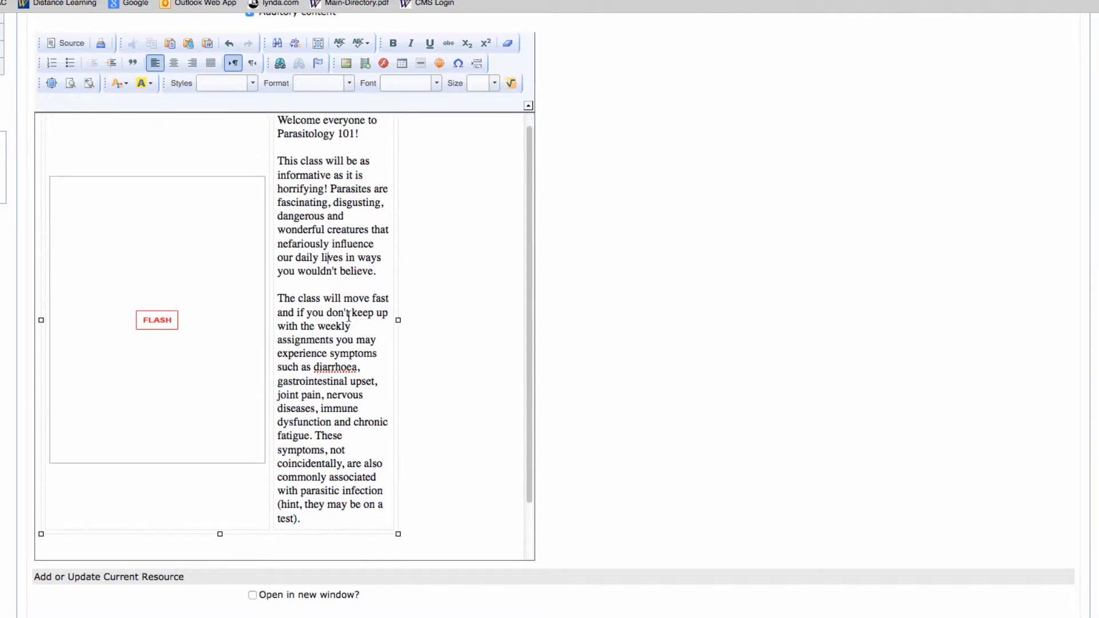
Save the section and preview the embedded avatar with the welcome text beside it.
scroll(337, 257, "down", 3)
scroll(344, 247, "down", 4)
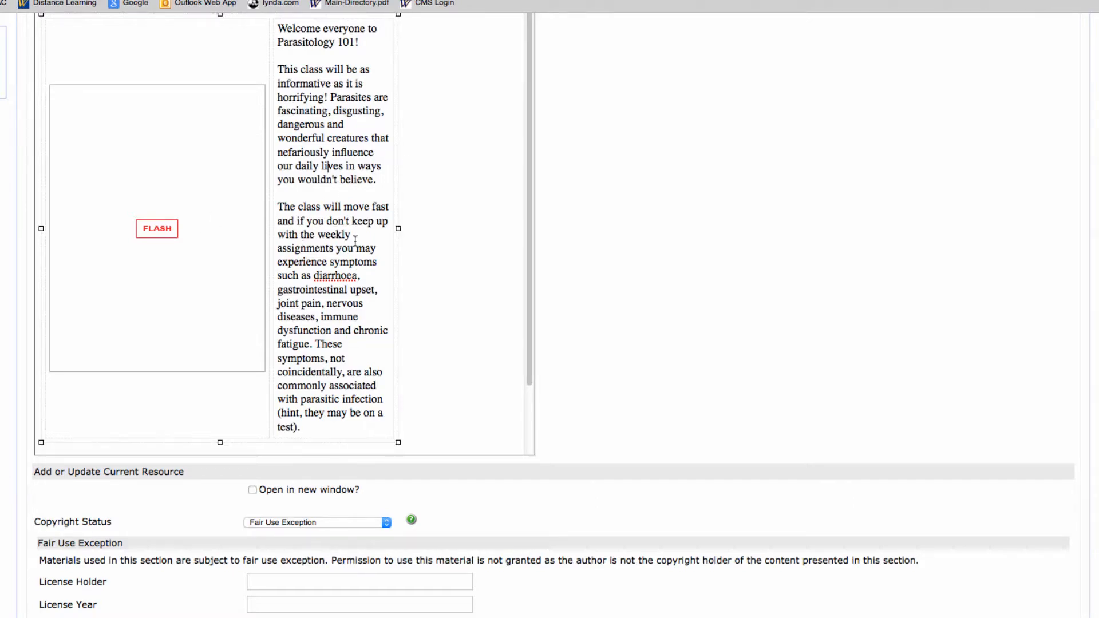
scroll(430, 311, "up", 10)
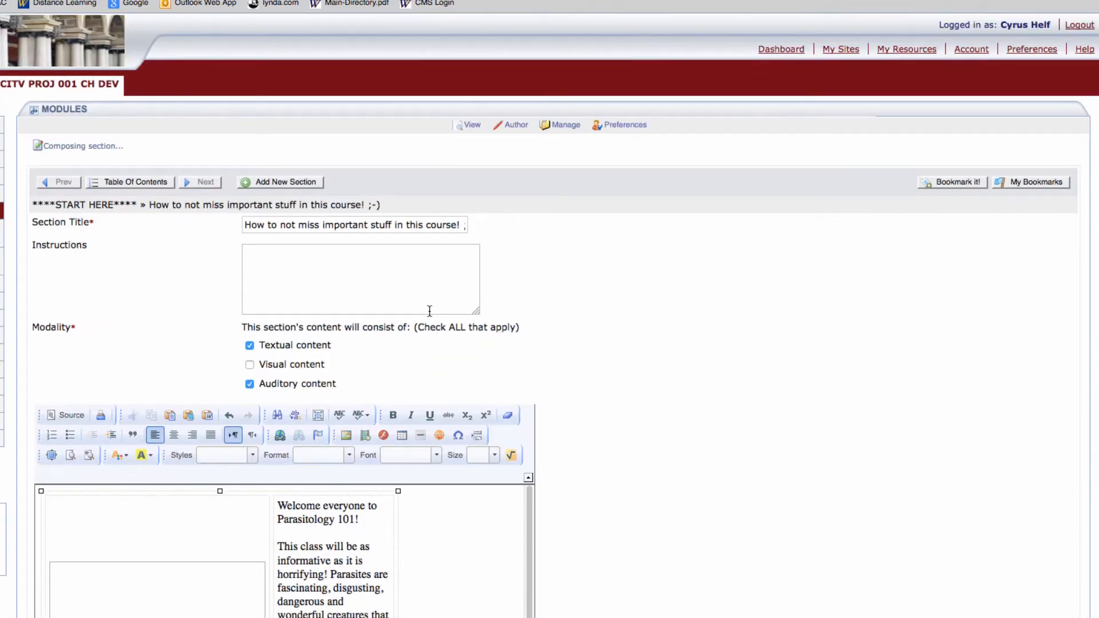
scroll(429, 312, "down", 10)
scroll(775, 407, "down", 5)
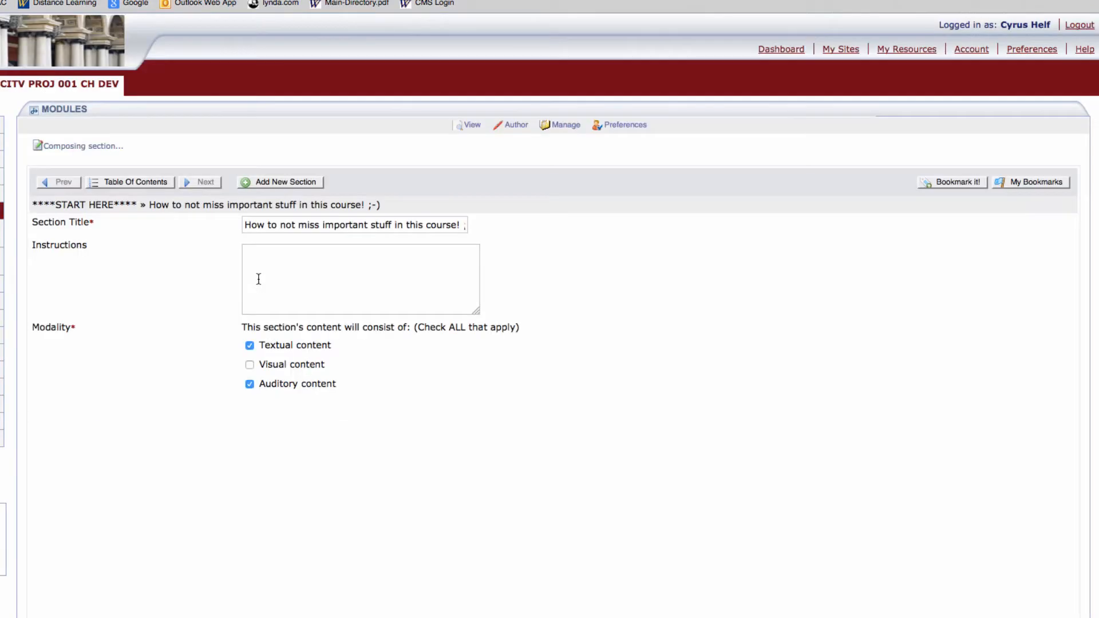
scroll(634, 312, "down", 10)
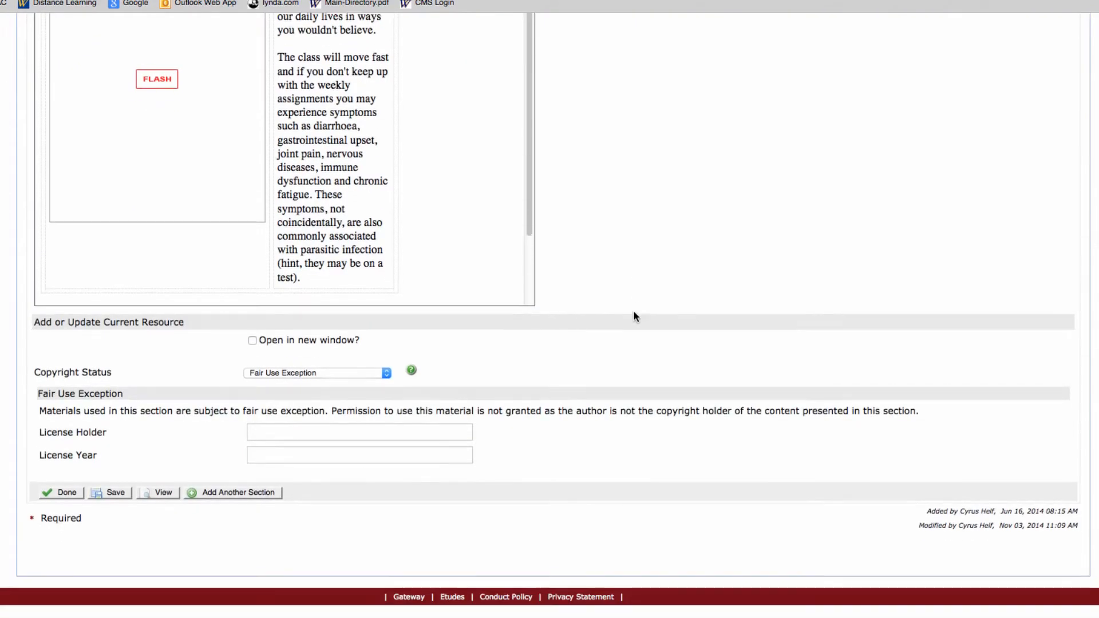
left_click(158, 484)
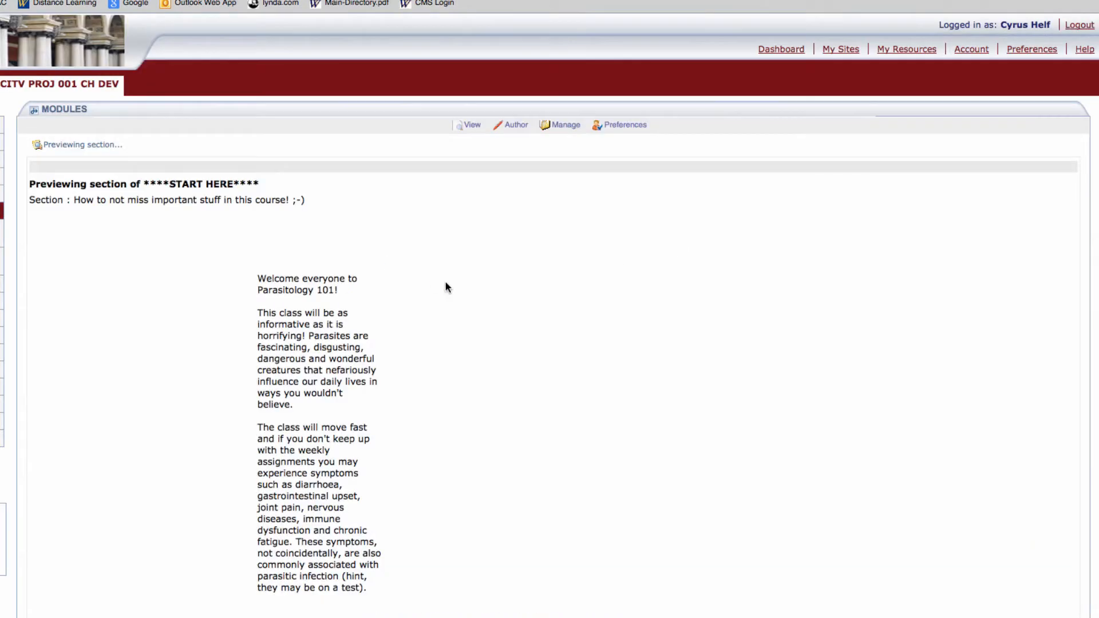
scroll(459, 293, "down", 3)
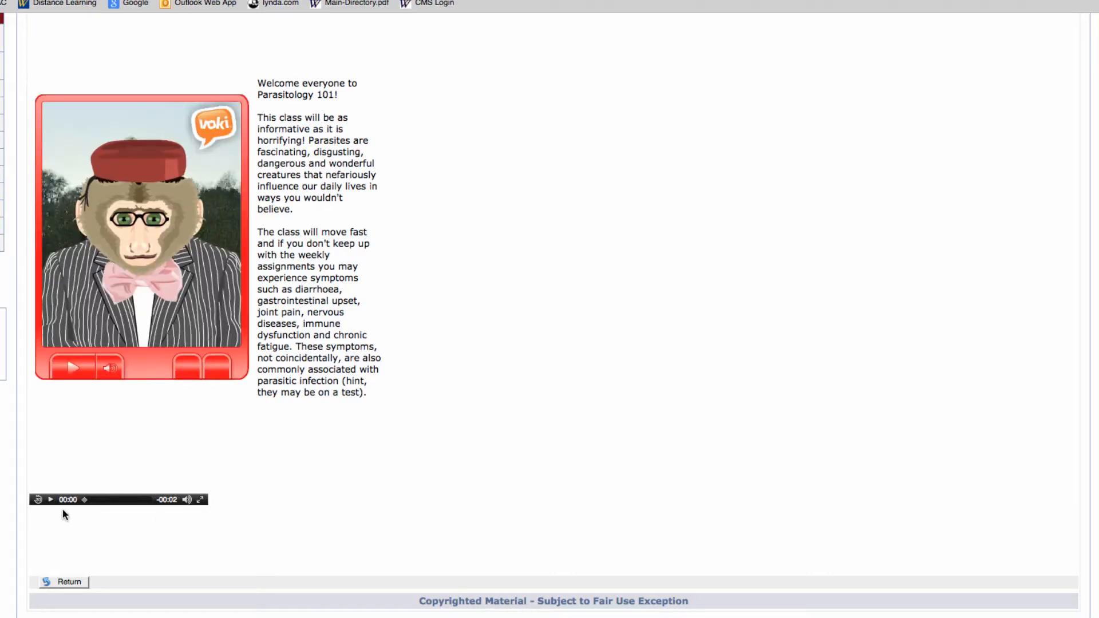
scroll(508, 437, "up", 2)
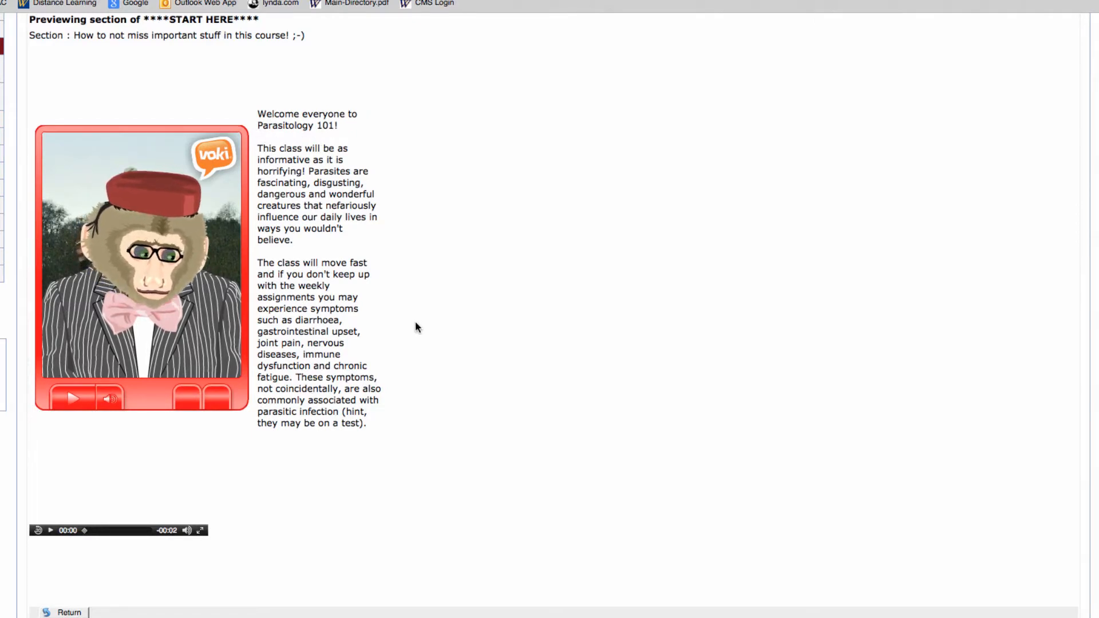
scroll(422, 327, "up", 3)
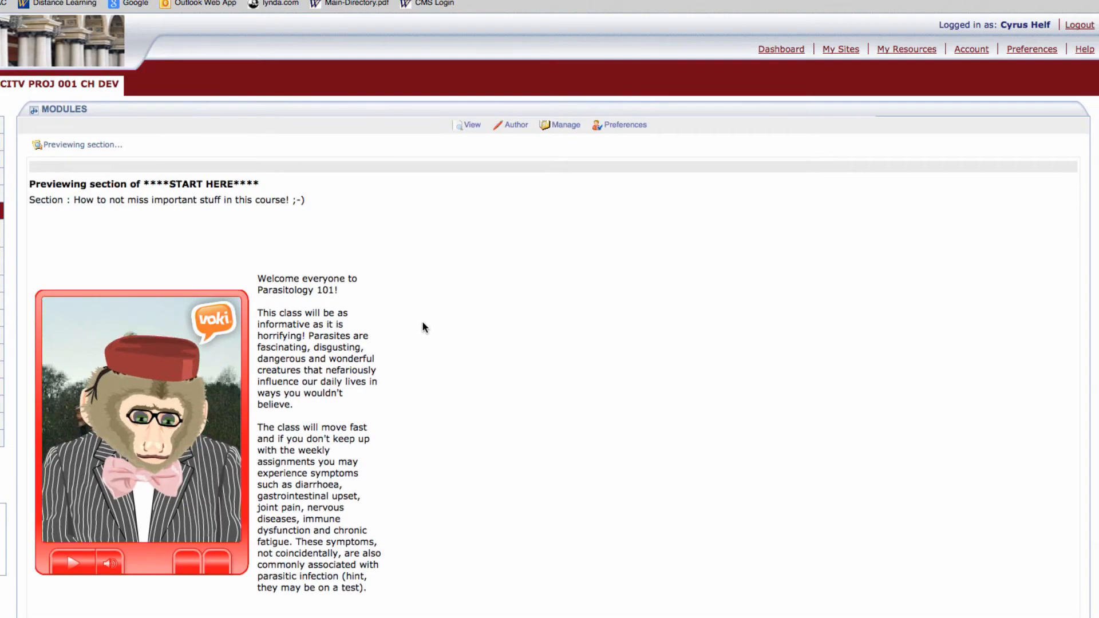
Reopen the section "How to not miss important stuff in this course! ;-)" for authoring and widen the table's text column.
left_click(519, 129)
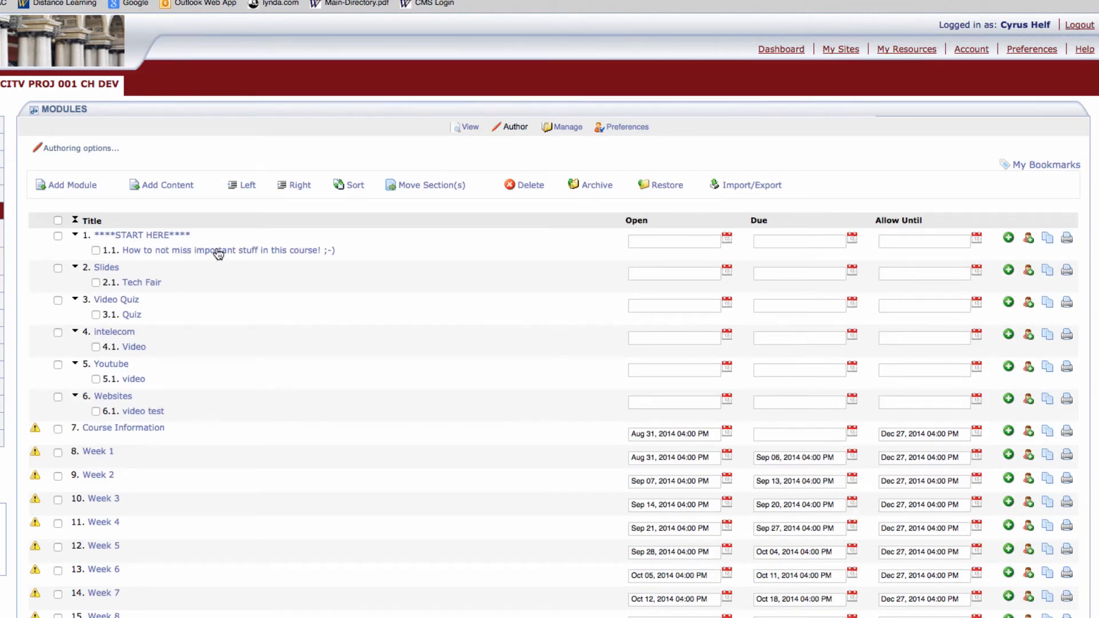
left_click(243, 253)
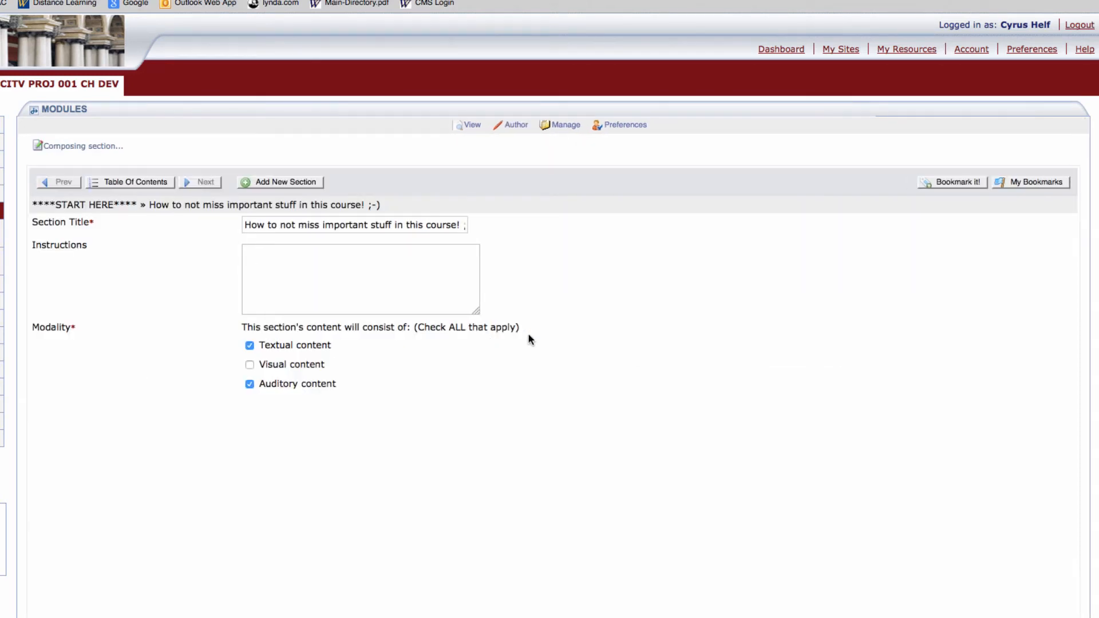
scroll(528, 338, "down", 4)
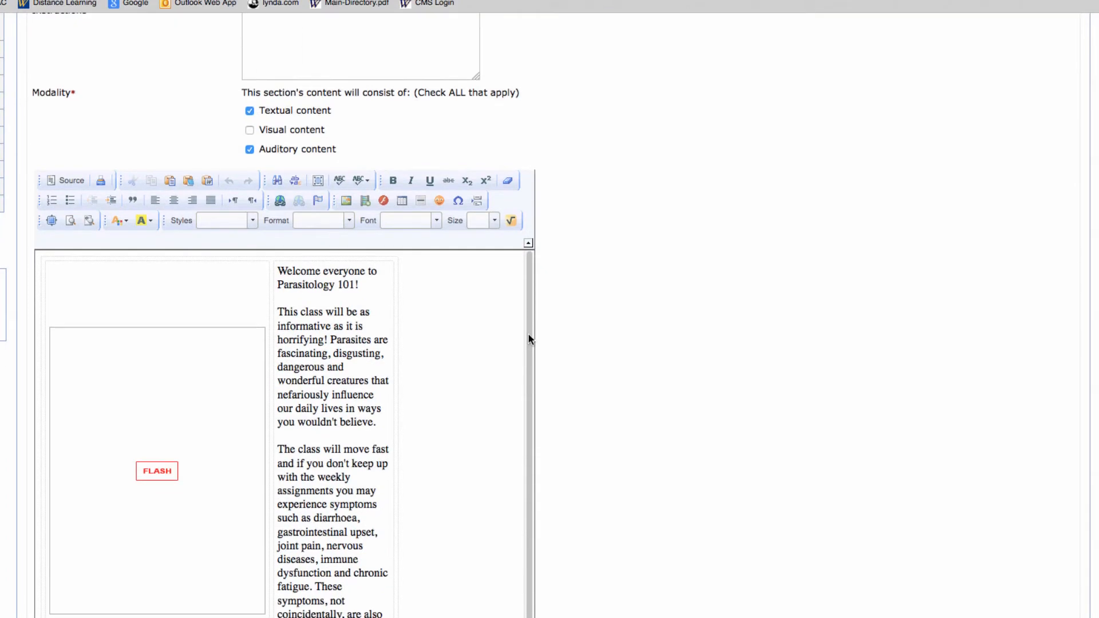
left_click(395, 434)
left_click_drag(400, 471, 461, 470)
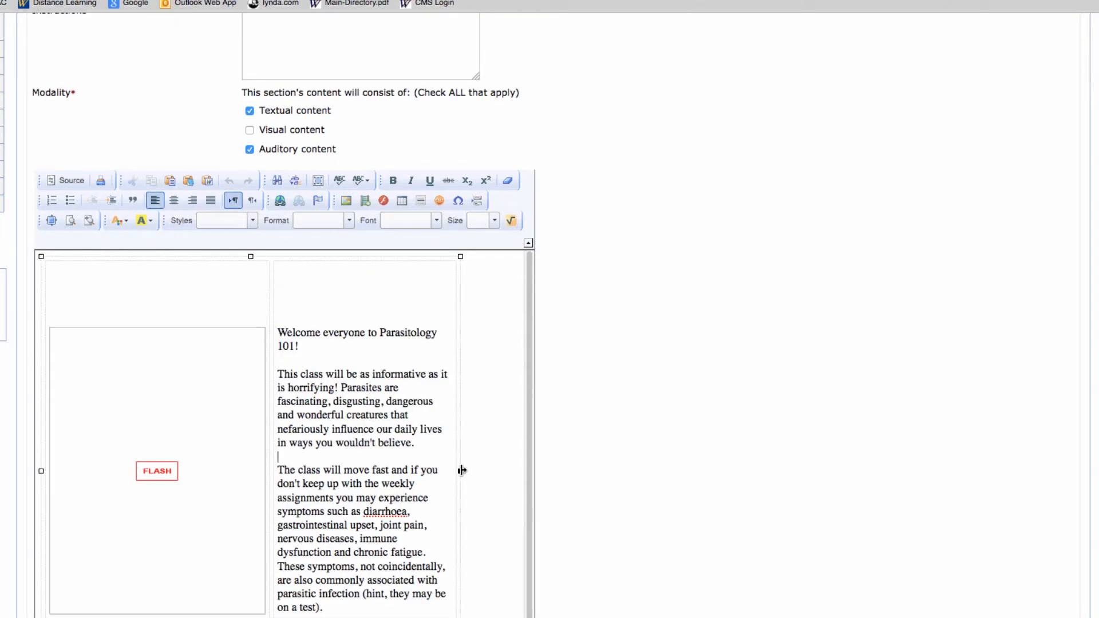
Save the widened table layout and preview the whole section again.
scroll(570, 410, "down", 5)
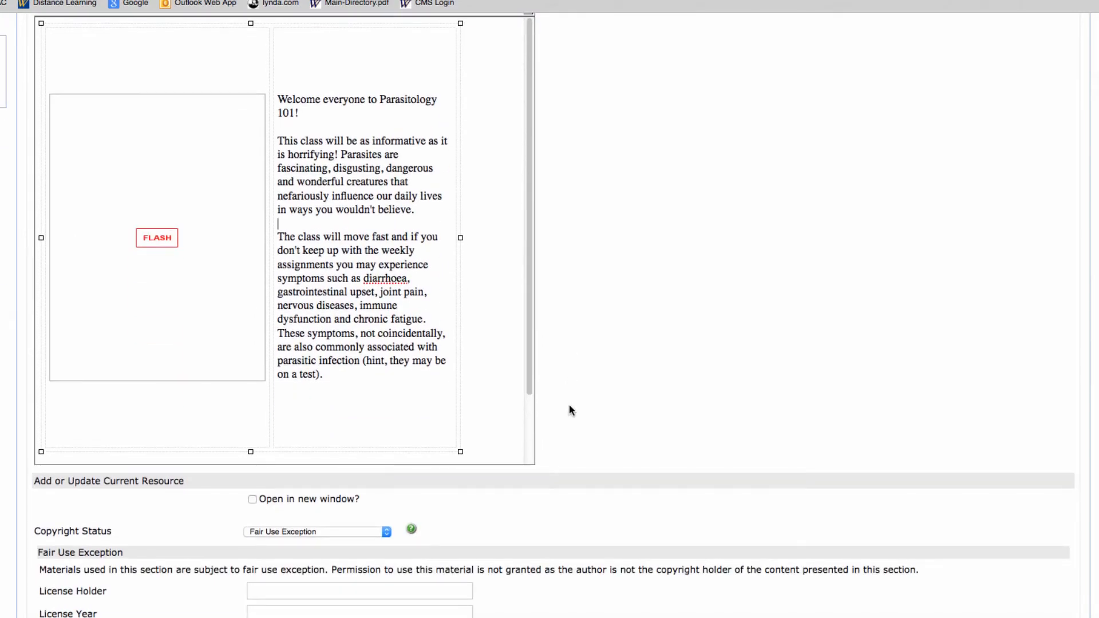
scroll(534, 310, "down", 4)
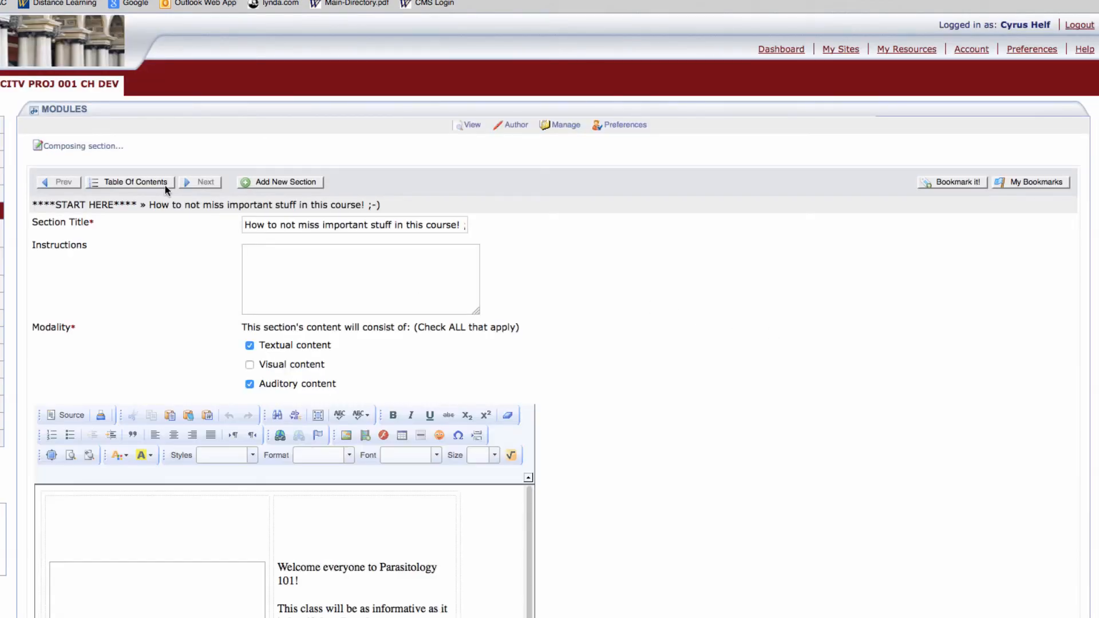
scroll(275, 272, "down", 15)
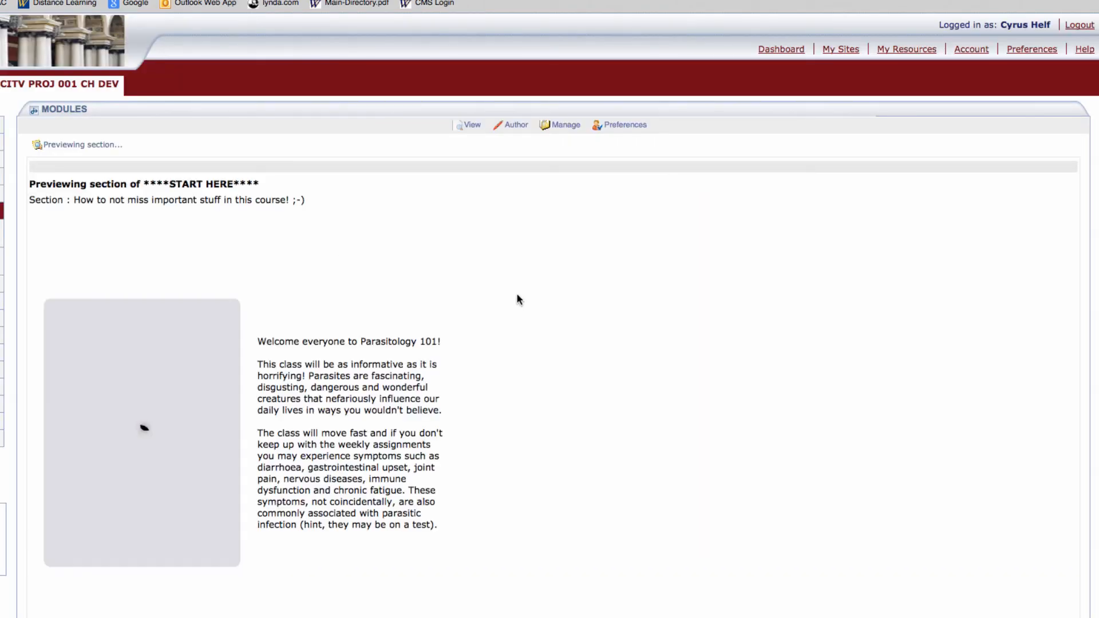
scroll(517, 296, "down", 1)
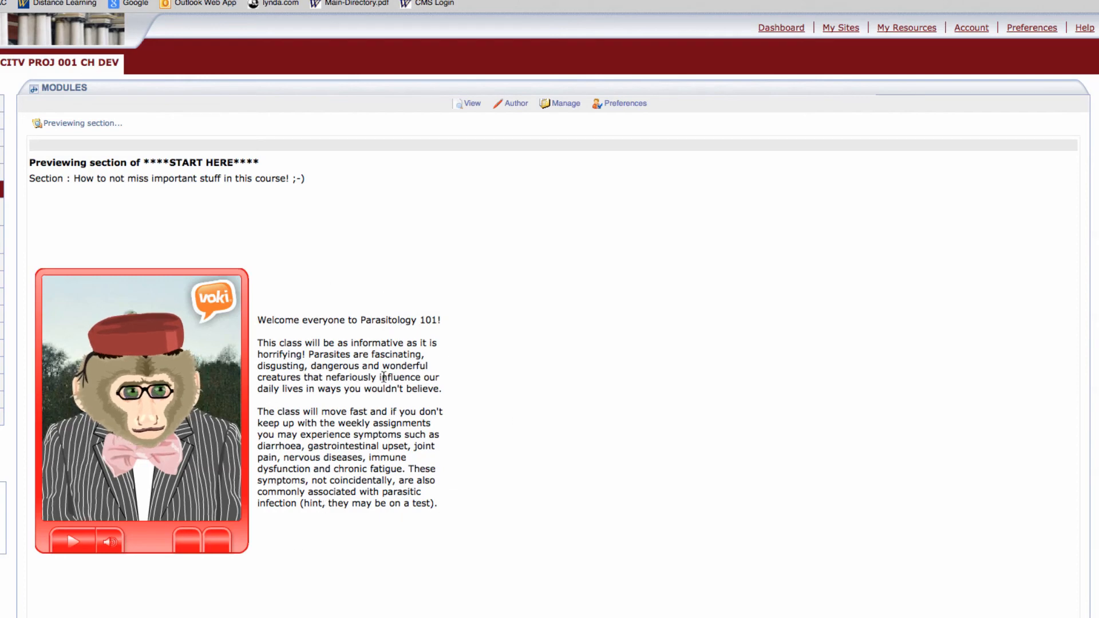
scroll(547, 294, "down", 5)
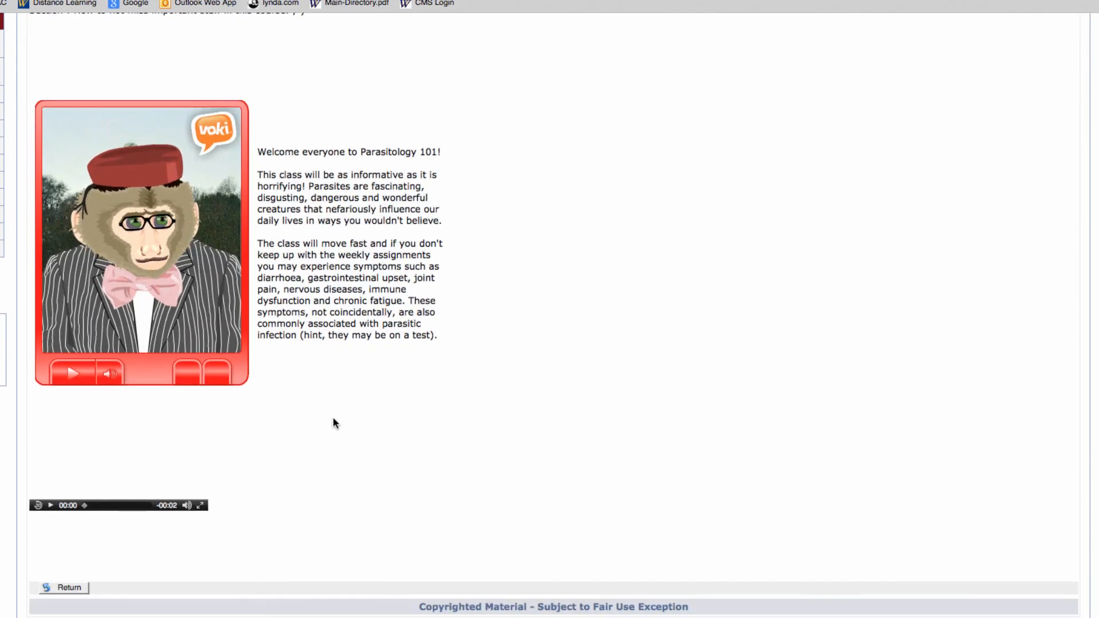